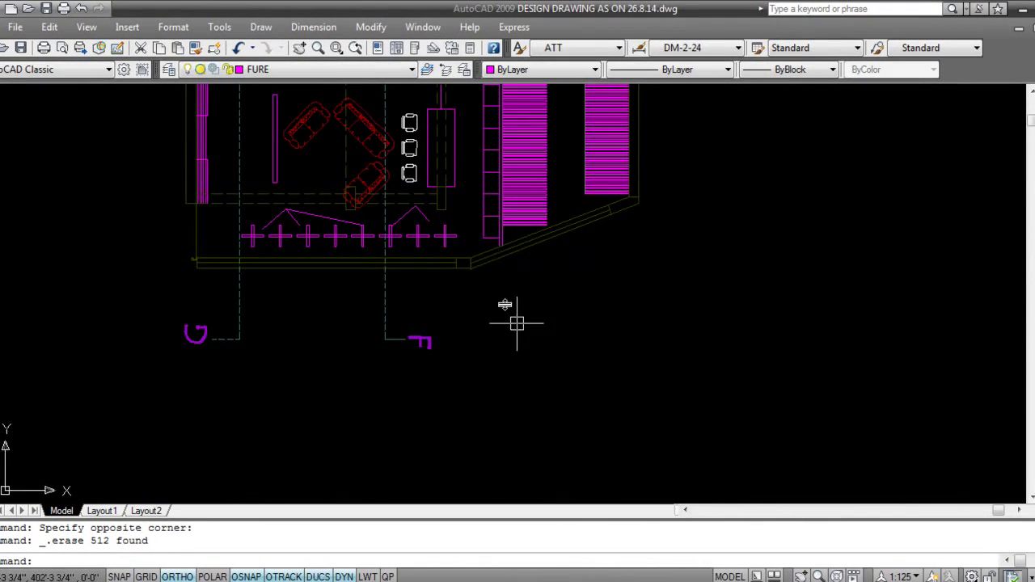
Erase the F and G section lines together with their letters below the floor plan.
{"action": "scroll", "coordinate": [517, 315], "scroll_direction": "down", "scroll_amount": 2}
{"action": "scroll", "coordinate": [440, 428], "scroll_direction": "up", "scroll_amount": 4}
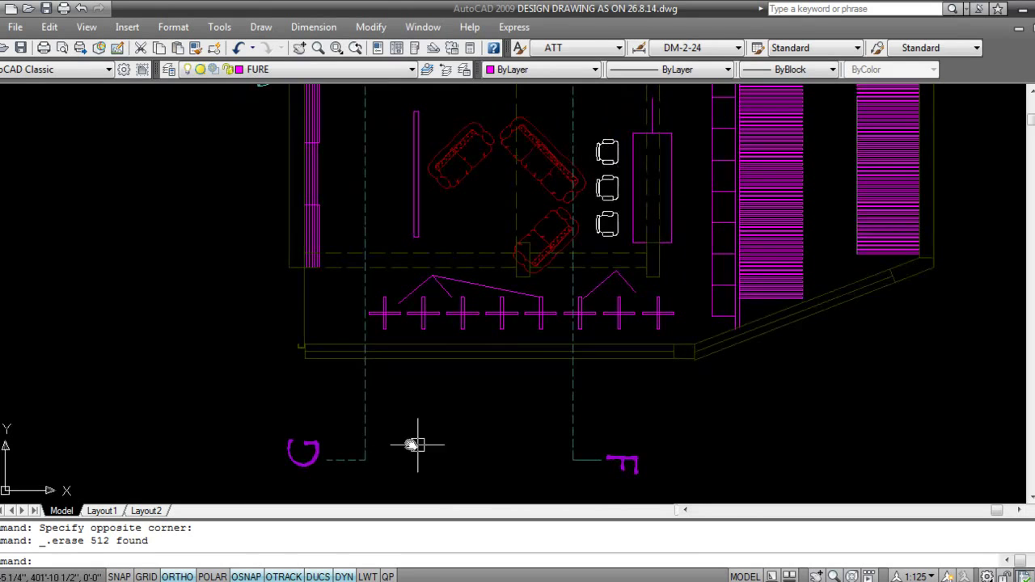
{"action": "middle_click_drag", "start_coordinate": [406, 450], "coordinate": [452, 360]}
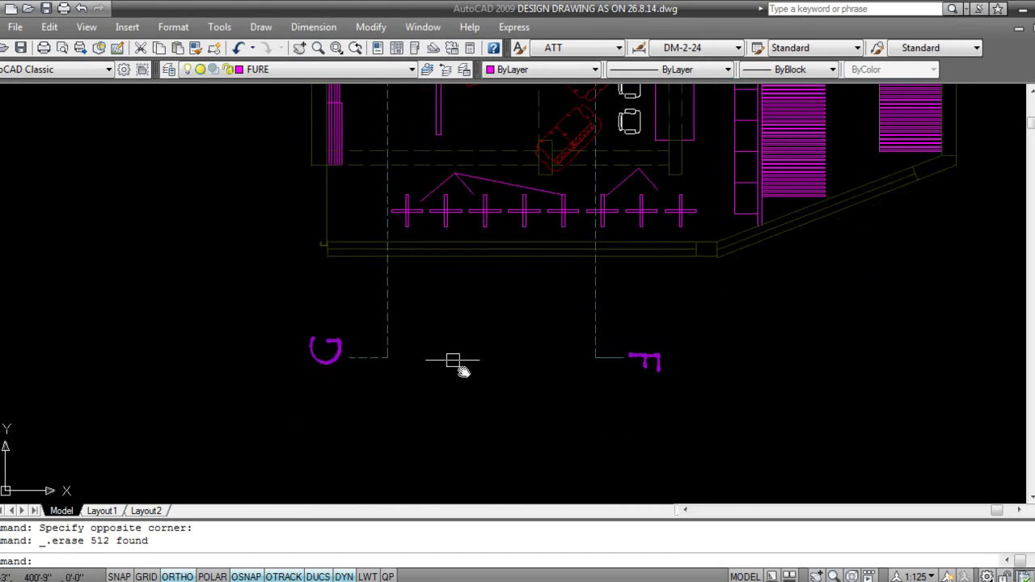
{"action": "left_click", "coordinate": [694, 417]}
{"action": "left_click", "coordinate": [572, 295]}
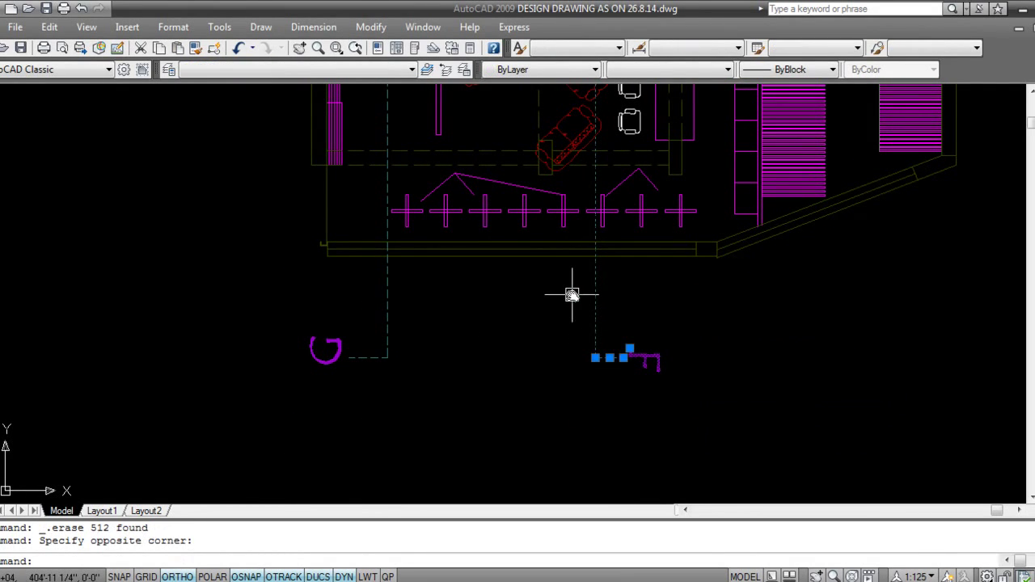
{"action": "key", "text": "Delete"}
{"action": "left_click", "coordinate": [435, 439]}
{"action": "left_click", "coordinate": [275, 302]}
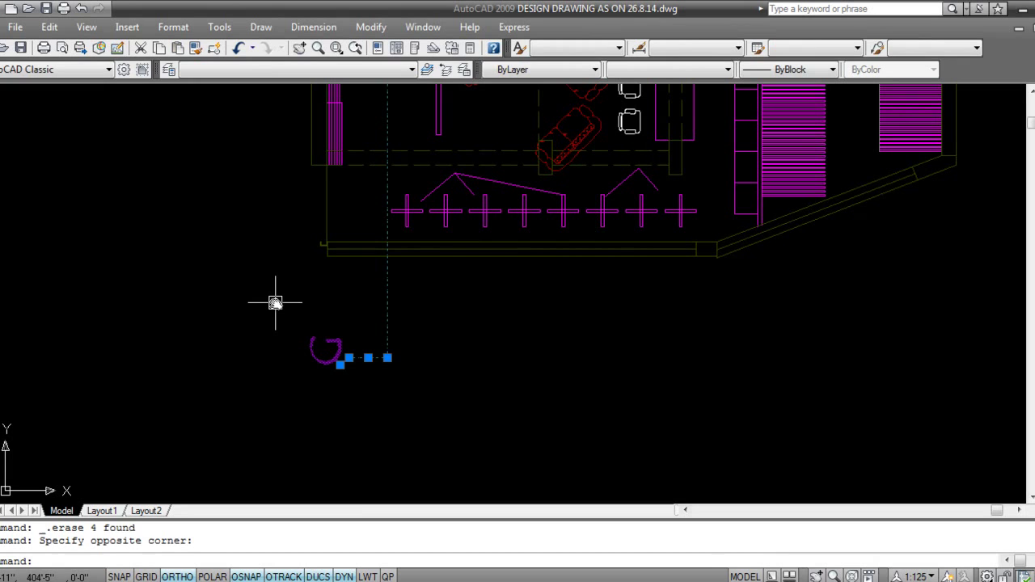
{"action": "key", "text": "Delete"}
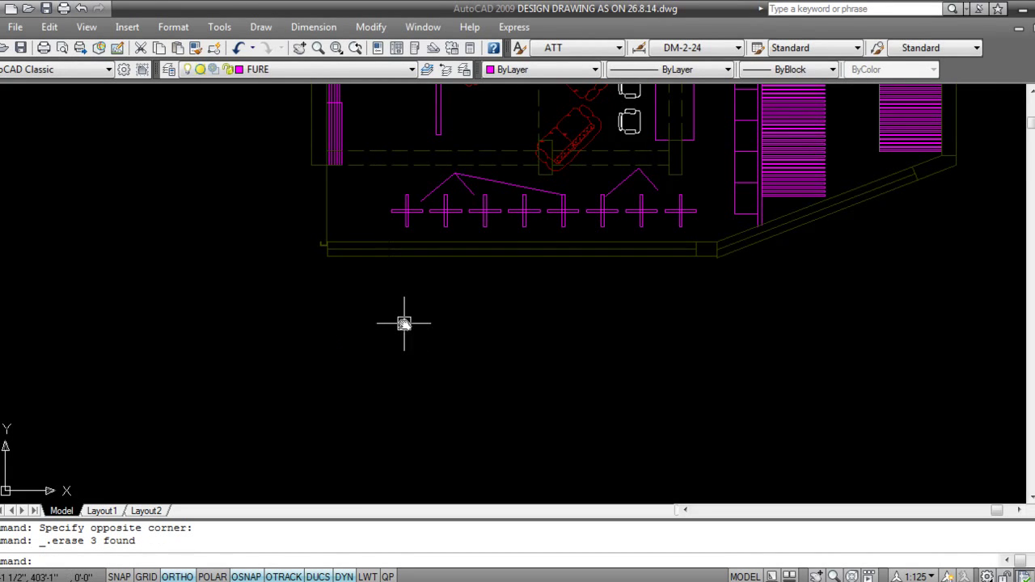
{"action": "scroll", "coordinate": [404, 323], "scroll_direction": "up", "scroll_amount": 2}
{"action": "middle_click_drag", "start_coordinate": [400, 278], "coordinate": [421, 374]}
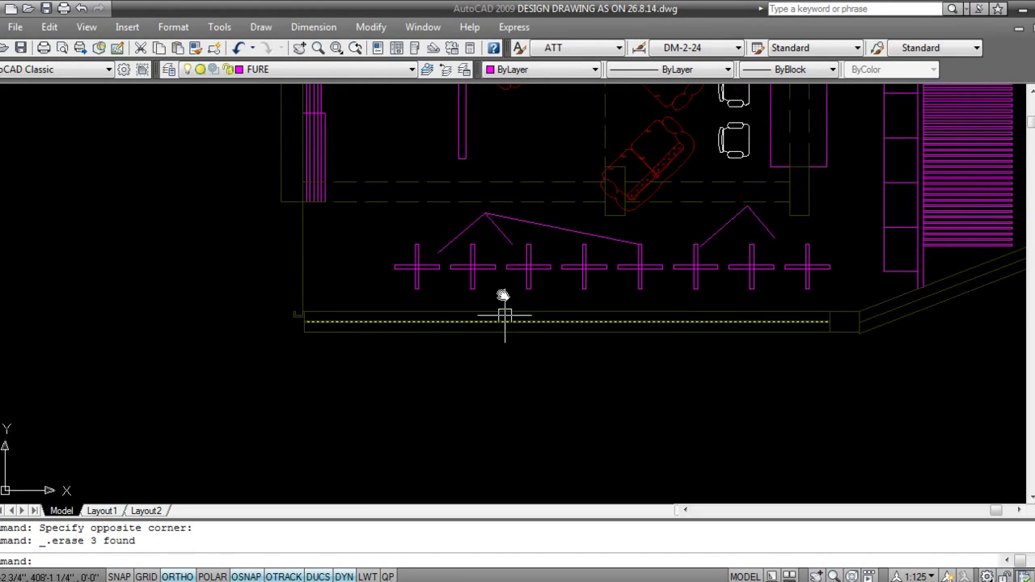
{"action": "middle_click_drag", "start_coordinate": [611, 201], "coordinate": [511, 309]}
{"action": "middle_click_drag", "start_coordinate": [512, 402], "coordinate": [617, 270]}
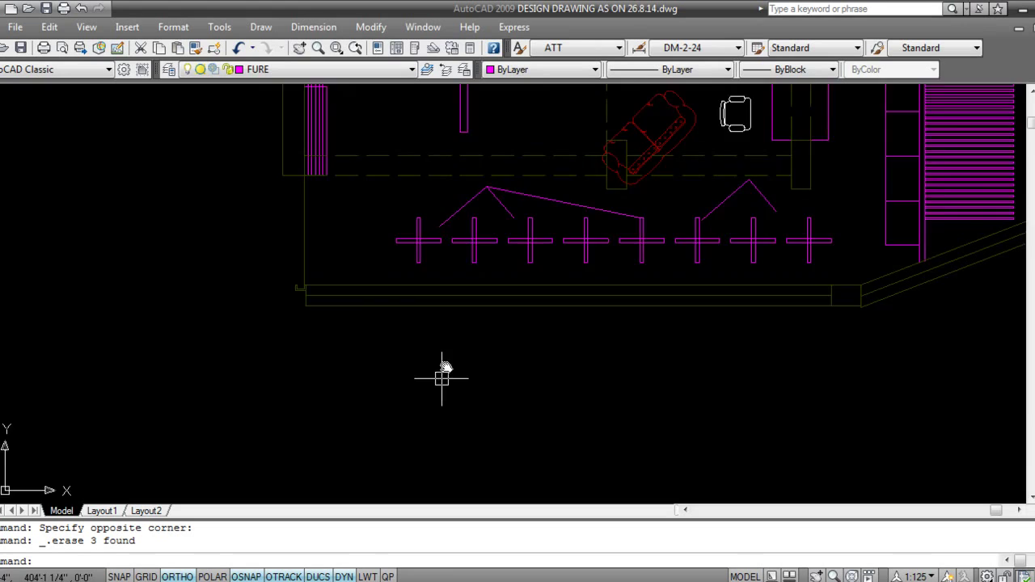
{"action": "middle_click_drag", "start_coordinate": [442, 377], "coordinate": [472, 296]}
{"action": "scroll", "coordinate": [421, 277], "scroll_direction": "down", "scroll_amount": 2}
{"action": "middle_click_drag", "start_coordinate": [534, 190], "coordinate": [524, 237]}
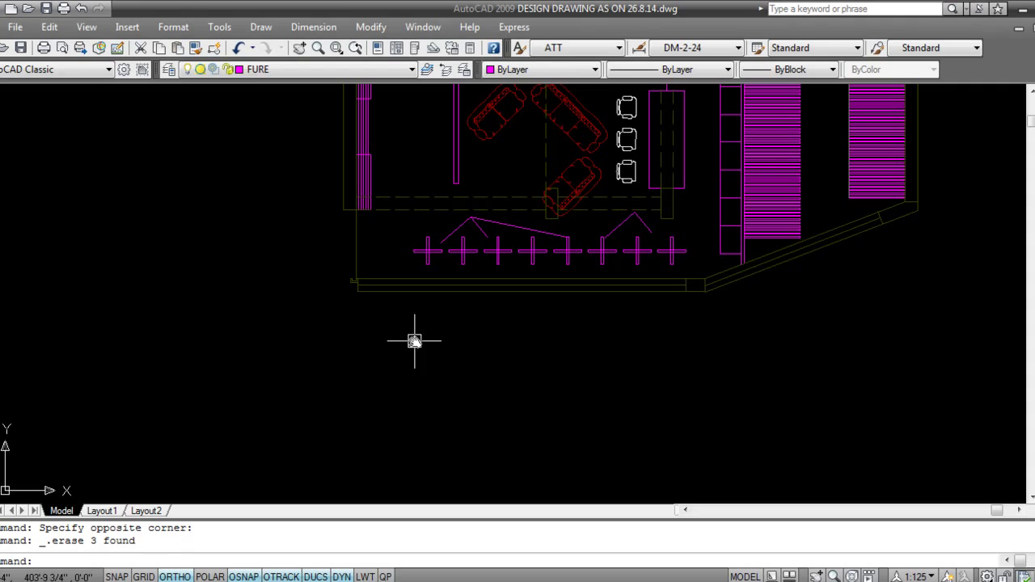
Draw a circle of about 3'-1" radius just below the lower-left corner of the plan's outer wall.
{"action": "key", "text": "Return"}
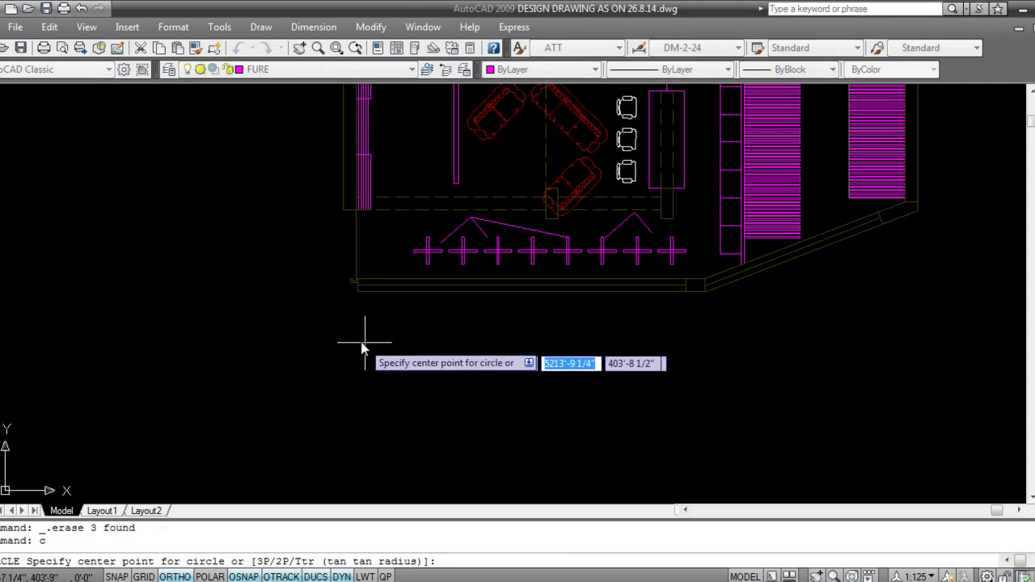
{"action": "key", "text": "Escape"}
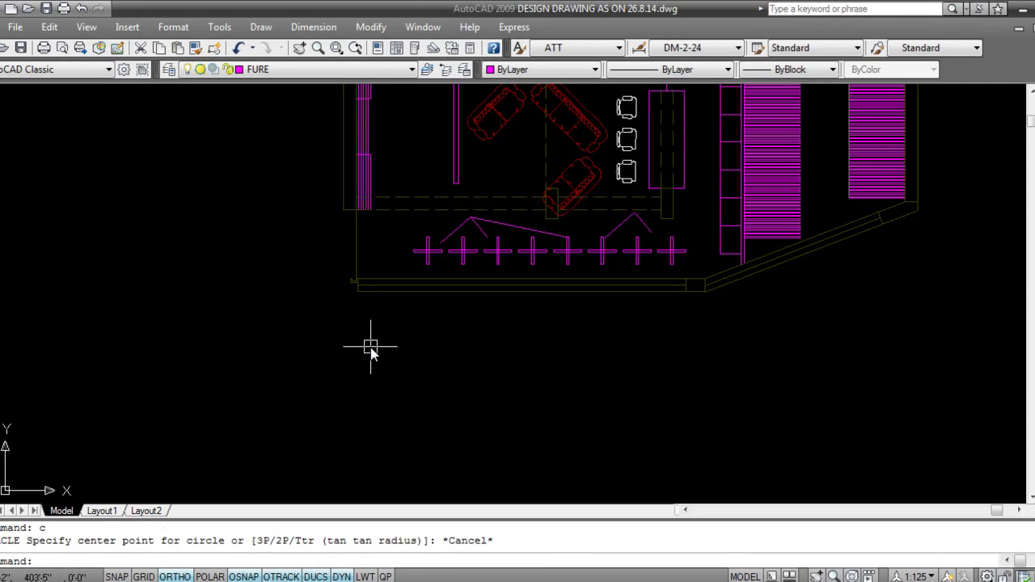
{"action": "type", "text": "c"}
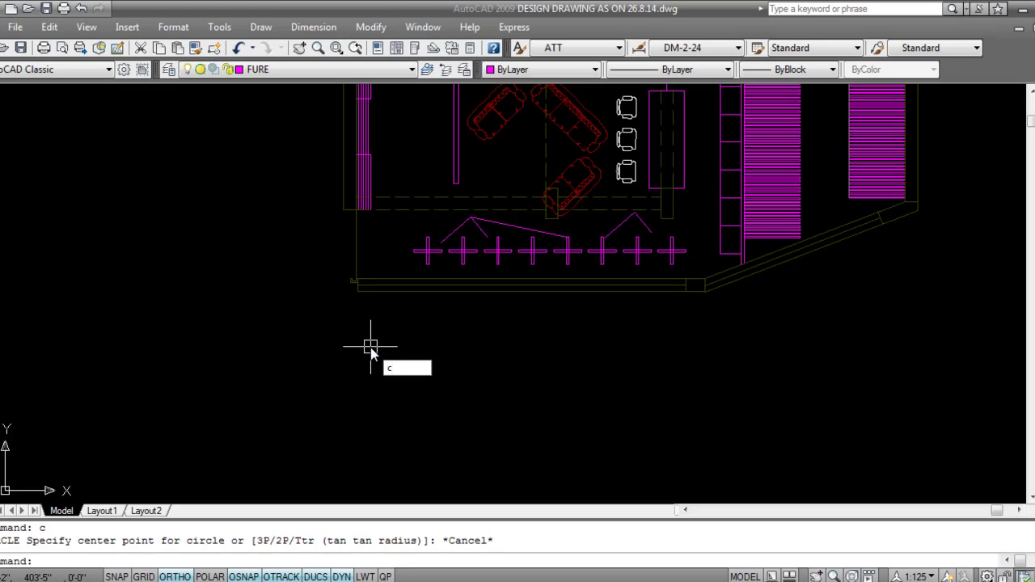
{"action": "key", "text": "Return"}
{"action": "left_click", "coordinate": [370, 346]}
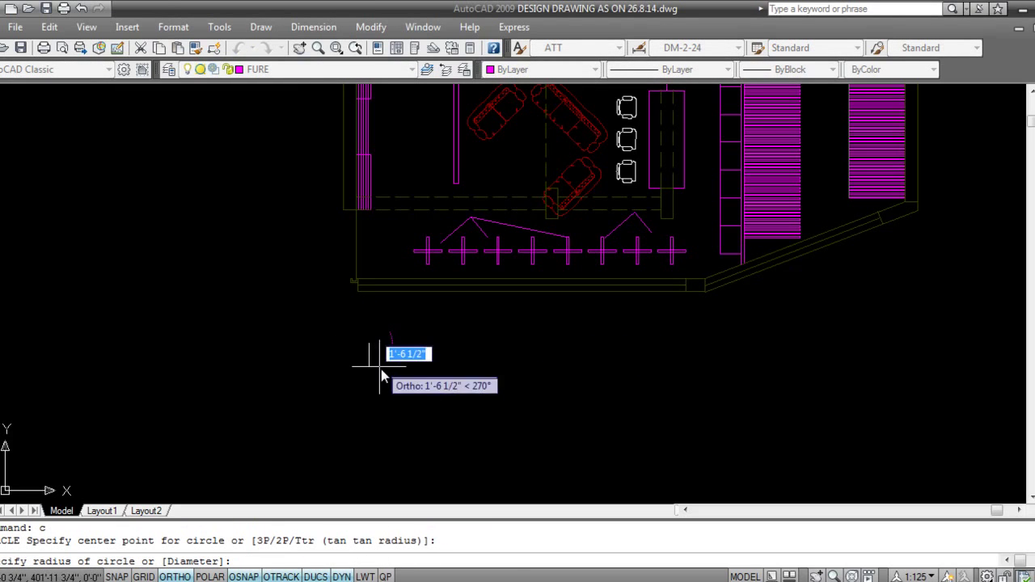
{"action": "left_click", "coordinate": [394, 392]}
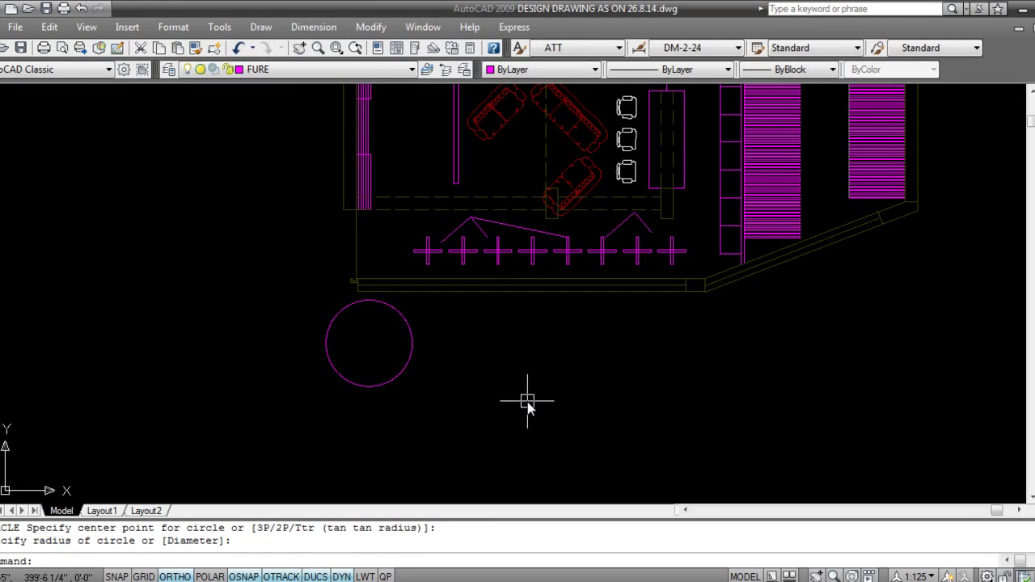
Draw a smaller circle of about 1'-9 1/4" radius overlapping the first circle's lower-right edge.
{"action": "type", "text": "c"}
{"action": "key", "text": "Return"}
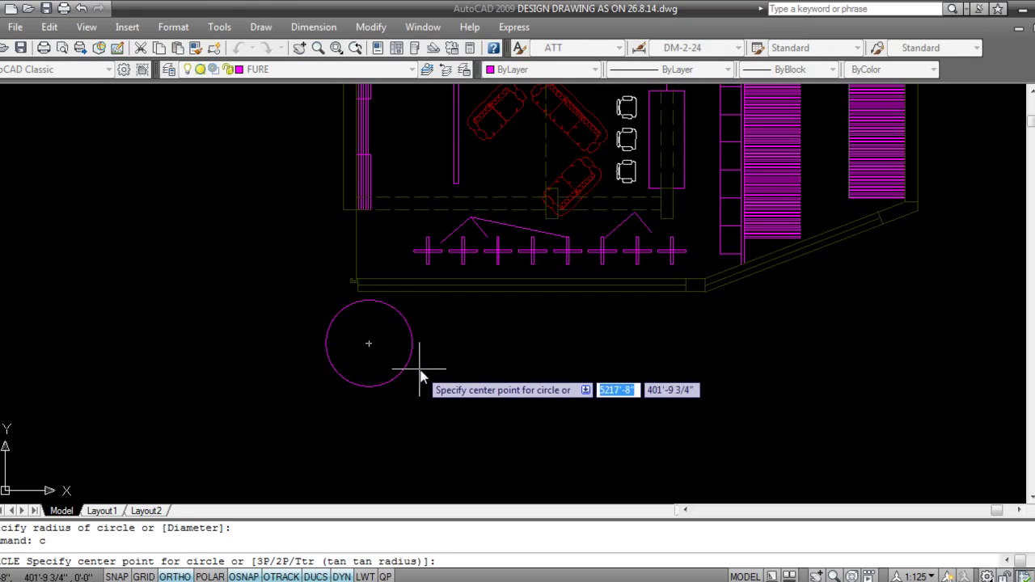
{"action": "left_click", "coordinate": [421, 370]}
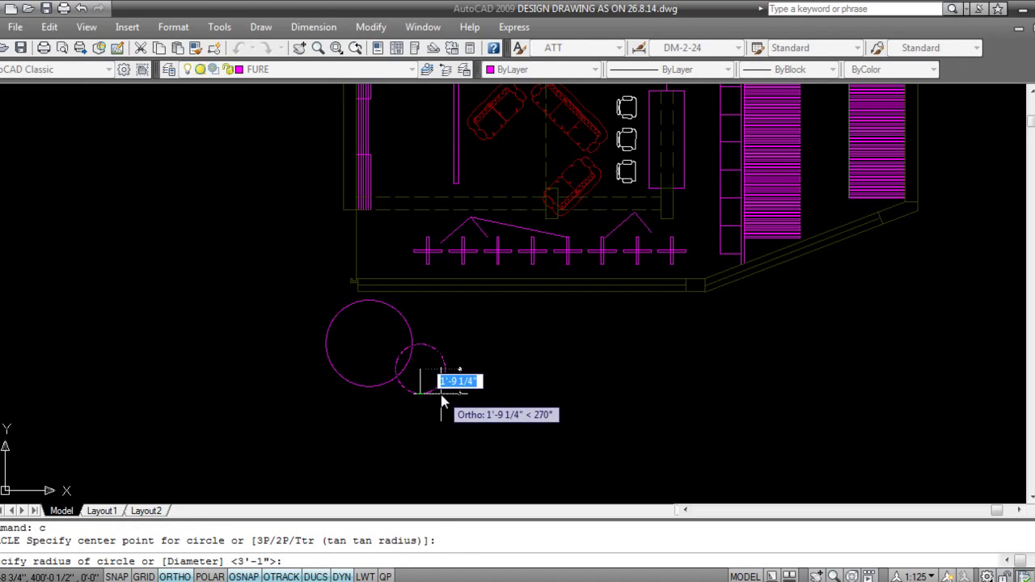
{"action": "left_click", "coordinate": [441, 397]}
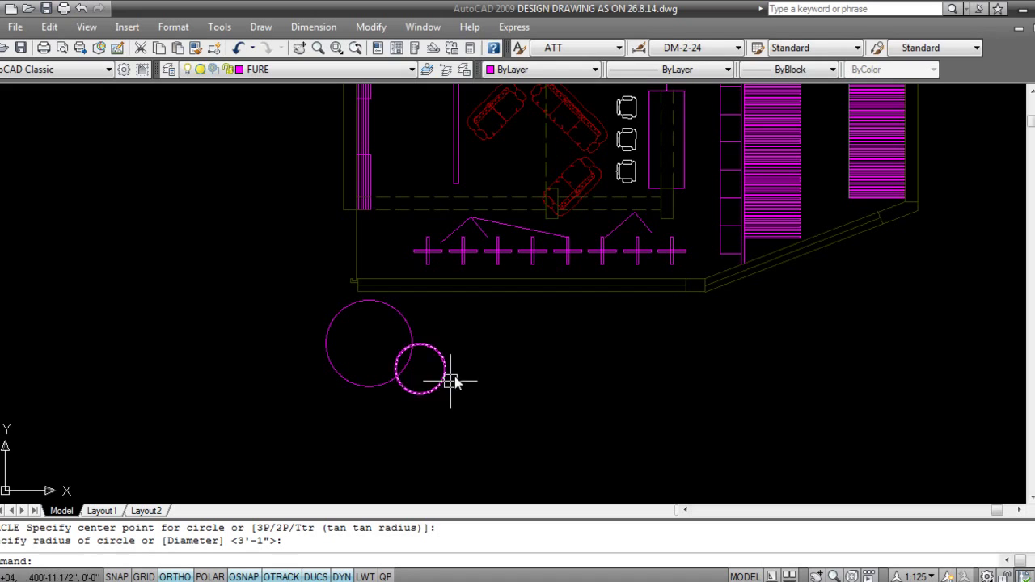
With object snap and ortho off, draw a continuous freehand zigzag line back and forth across the larger circle's circumference, all the way around.
{"action": "scroll", "coordinate": [443, 356], "scroll_direction": "up", "scroll_amount": 2}
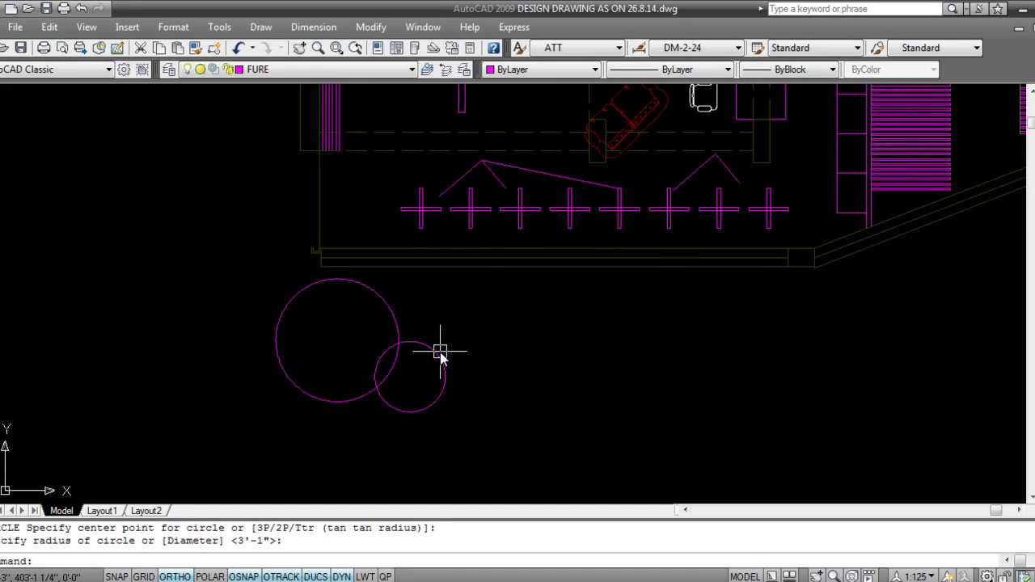
{"action": "middle_click_drag", "start_coordinate": [439, 351], "coordinate": [455, 369]}
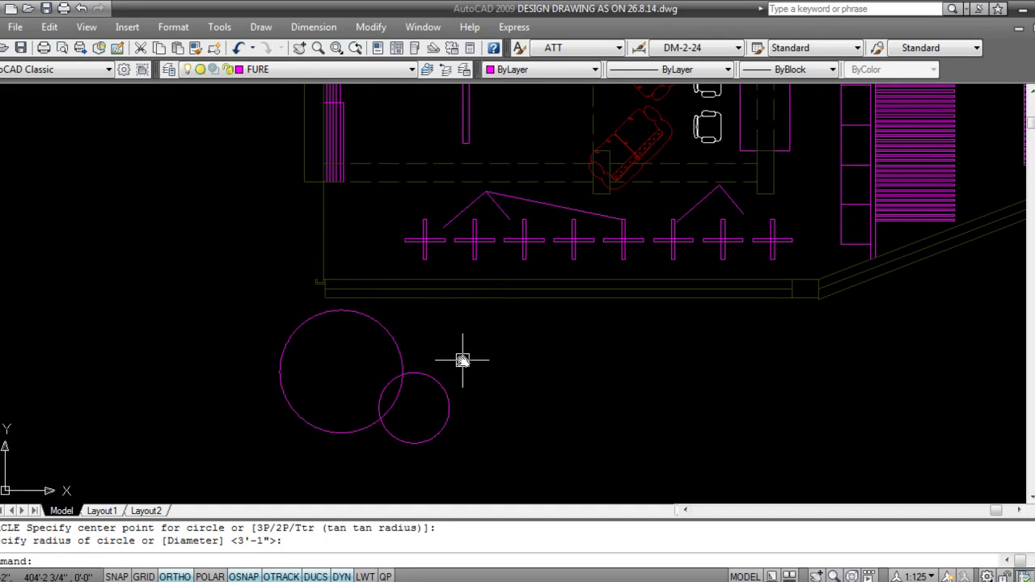
{"action": "type", "text": "l"}
{"action": "key", "text": "Return"}
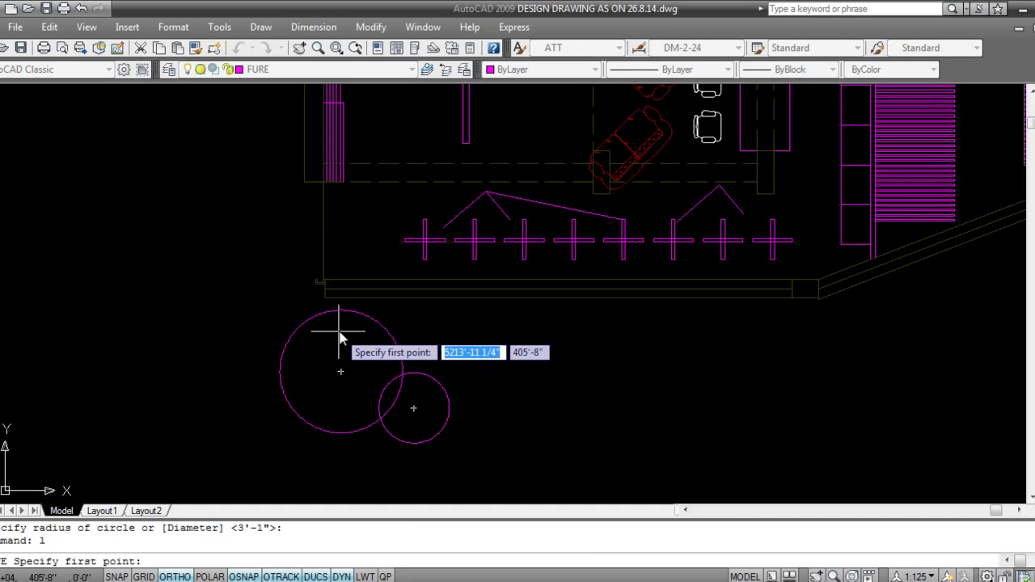
{"action": "left_click", "coordinate": [333, 299]}
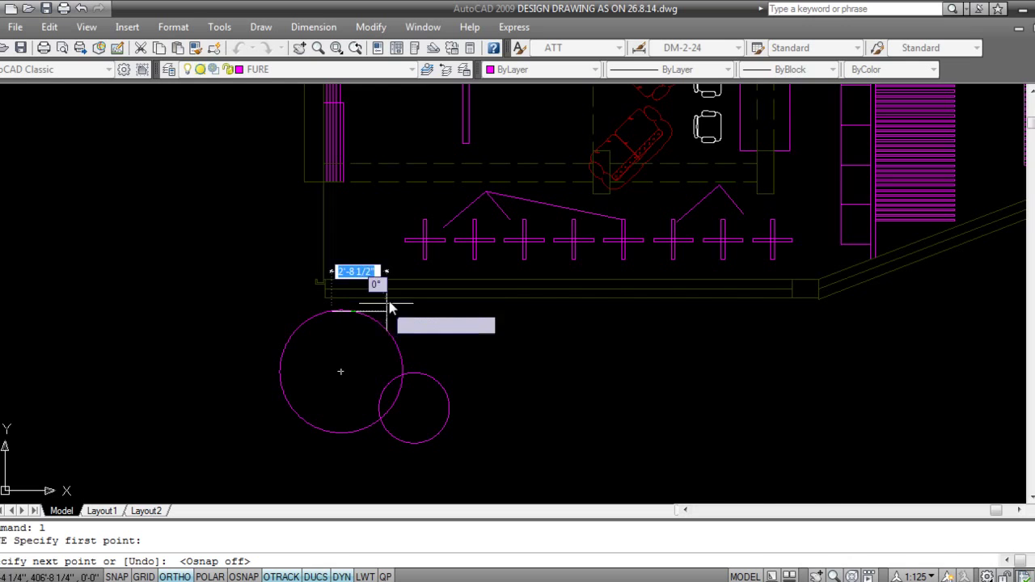
{"action": "key", "text": "F8"}
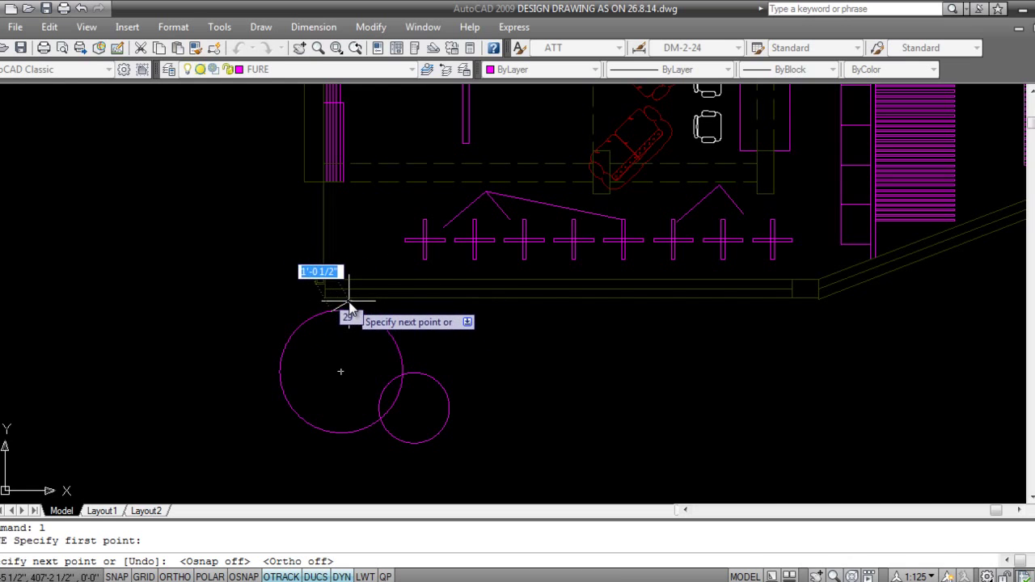
{"action": "left_click", "coordinate": [348, 302]}
{"action": "left_click", "coordinate": [352, 325]}
{"action": "left_click", "coordinate": [371, 309]}
{"action": "left_click", "coordinate": [364, 332]}
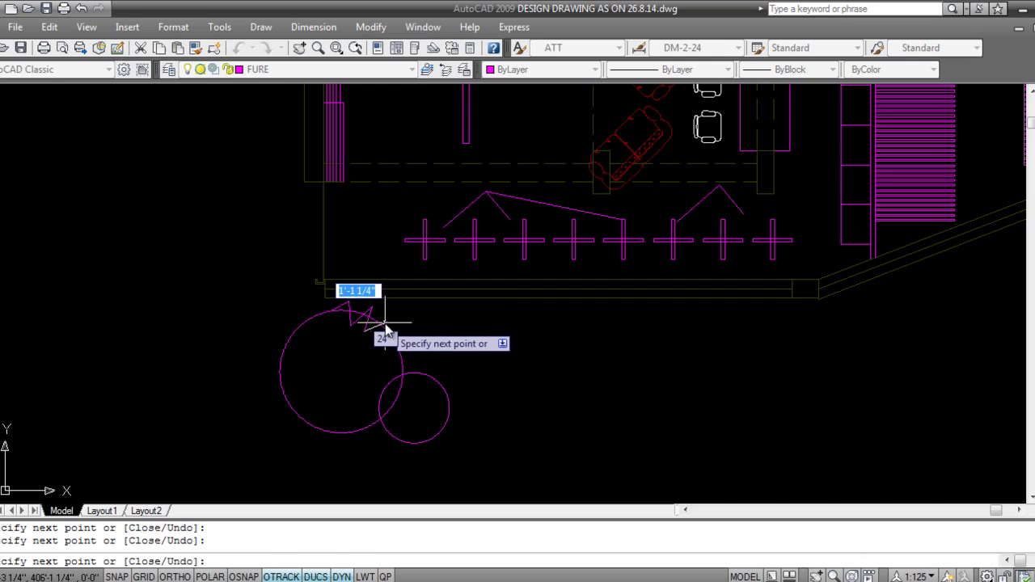
{"action": "left_click", "coordinate": [388, 321]}
{"action": "left_click", "coordinate": [378, 342]}
{"action": "left_click", "coordinate": [406, 336]}
{"action": "left_click", "coordinate": [391, 351]}
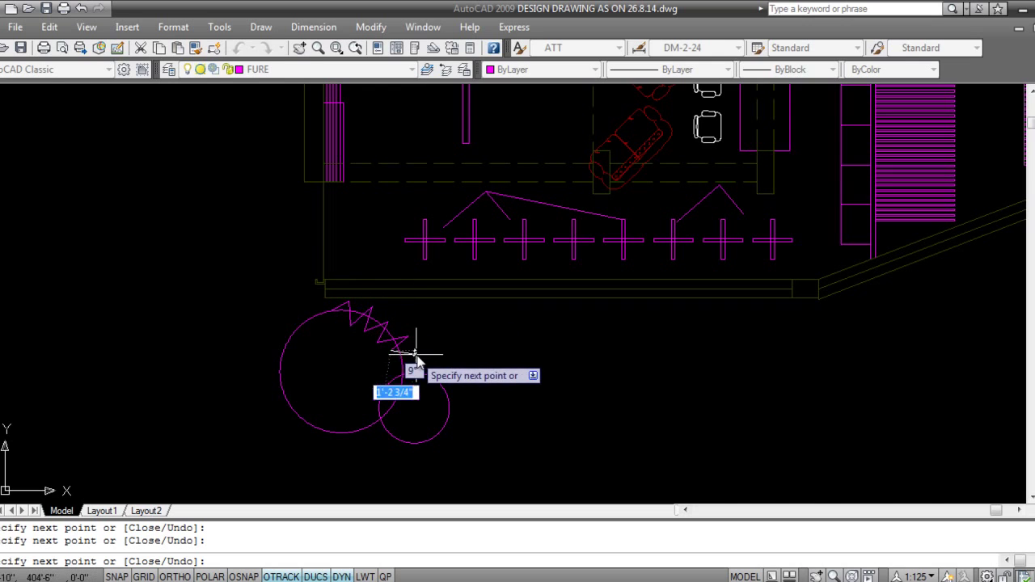
{"action": "left_click", "coordinate": [418, 355]}
{"action": "left_click", "coordinate": [387, 371]}
{"action": "left_click", "coordinate": [416, 364]}
{"action": "left_click", "coordinate": [410, 386]}
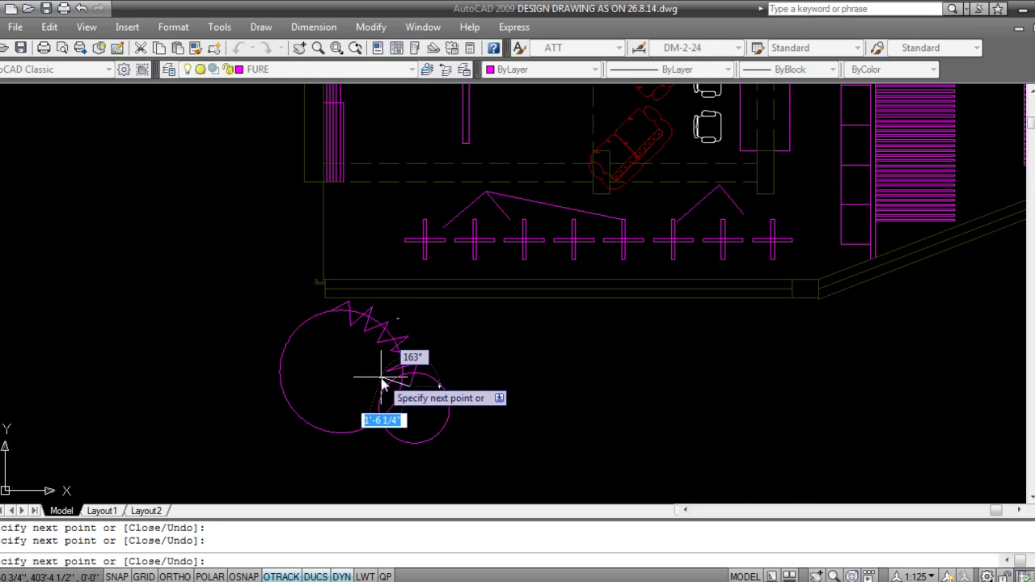
{"action": "left_click", "coordinate": [381, 377]}
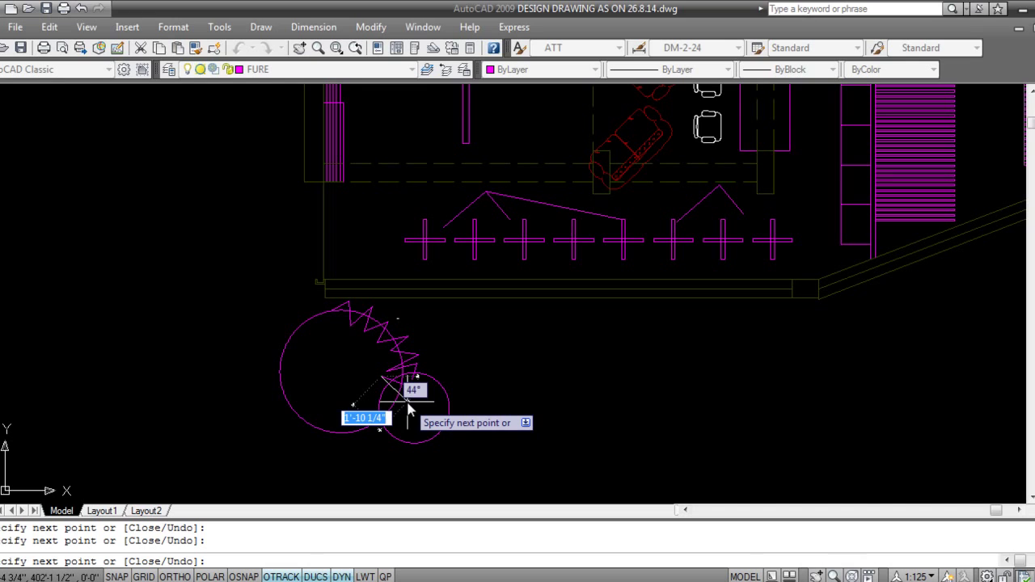
{"action": "key", "text": "Escape"}
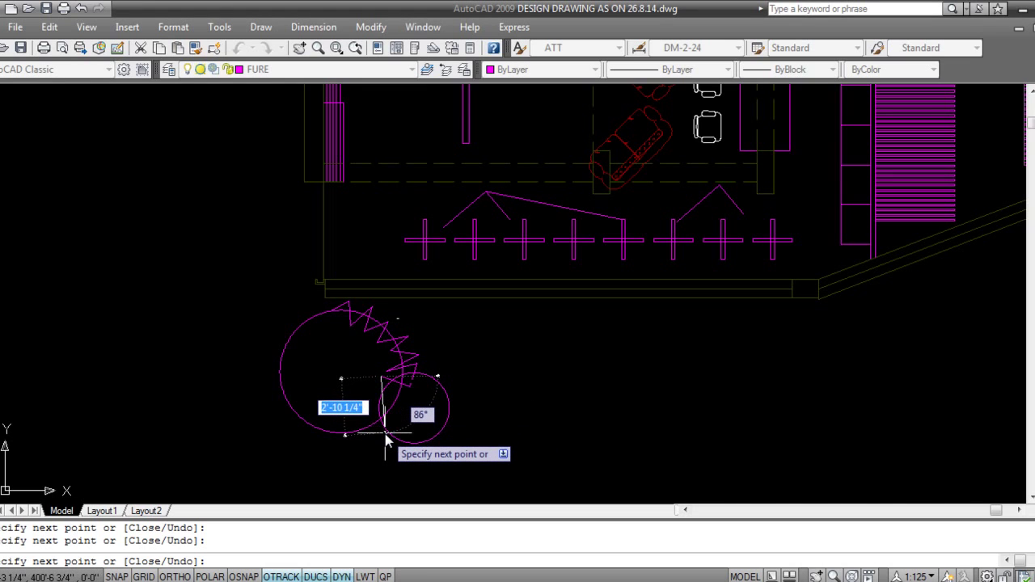
{"action": "key", "text": "BackSpace"}
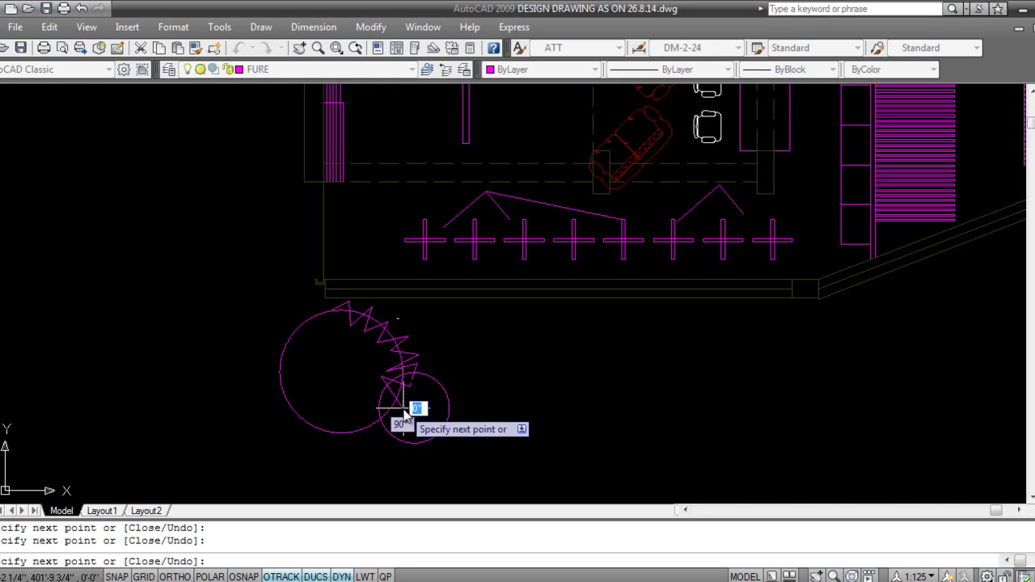
{"action": "left_click", "coordinate": [381, 409]}
{"action": "left_click", "coordinate": [393, 428]}
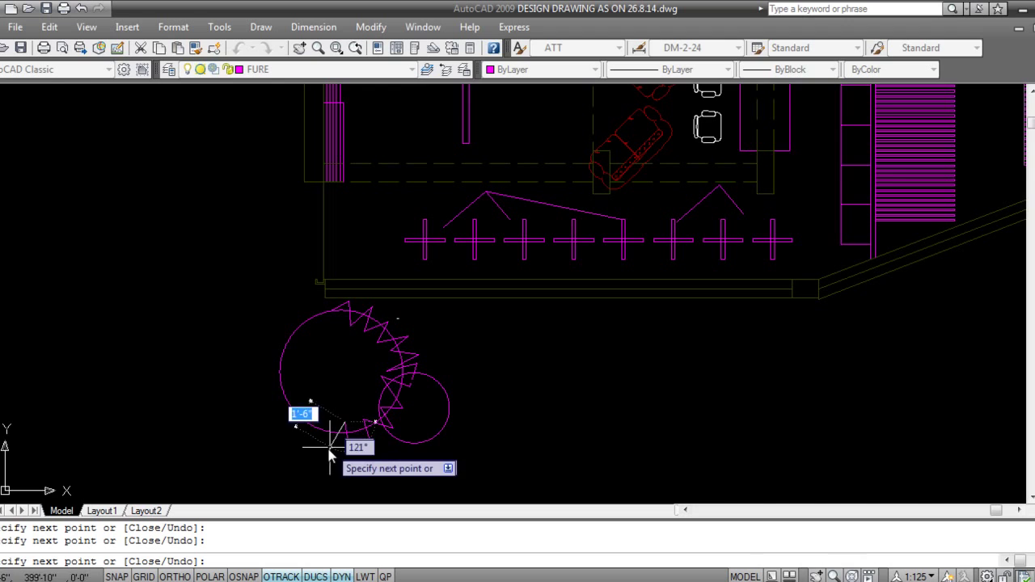
{"action": "left_click", "coordinate": [296, 445]}
{"action": "left_click", "coordinate": [309, 416]}
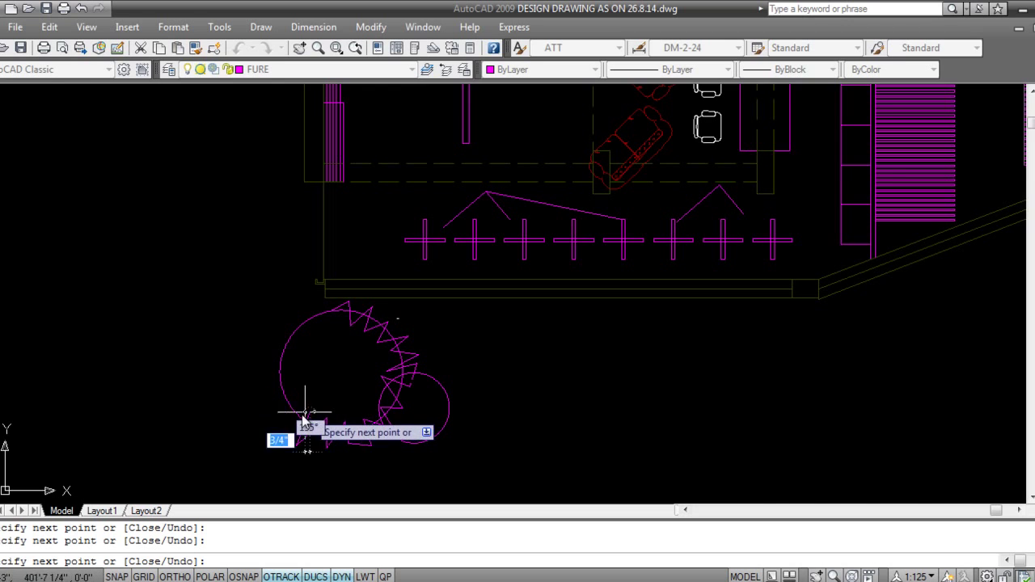
{"action": "left_click", "coordinate": [286, 413]}
{"action": "left_click", "coordinate": [270, 383]}
{"action": "left_click", "coordinate": [299, 399]}
{"action": "left_click", "coordinate": [283, 415]}
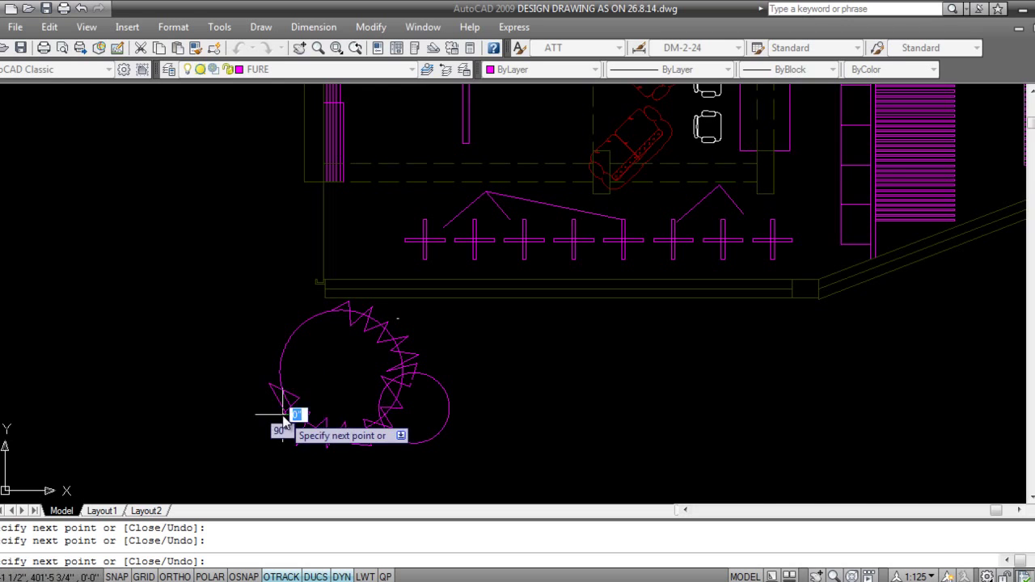
{"action": "left_click", "coordinate": [258, 371]}
{"action": "left_click", "coordinate": [299, 382]}
{"action": "left_click", "coordinate": [274, 350]}
{"action": "left_click", "coordinate": [310, 358]}
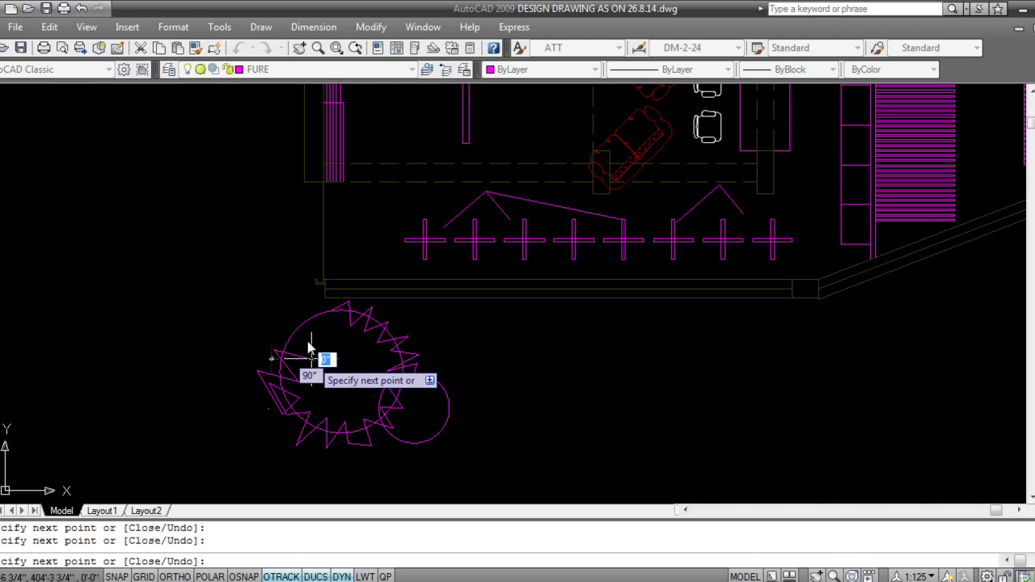
{"action": "left_click", "coordinate": [290, 315]}
{"action": "left_click", "coordinate": [290, 345]}
{"action": "left_click", "coordinate": [277, 314]}
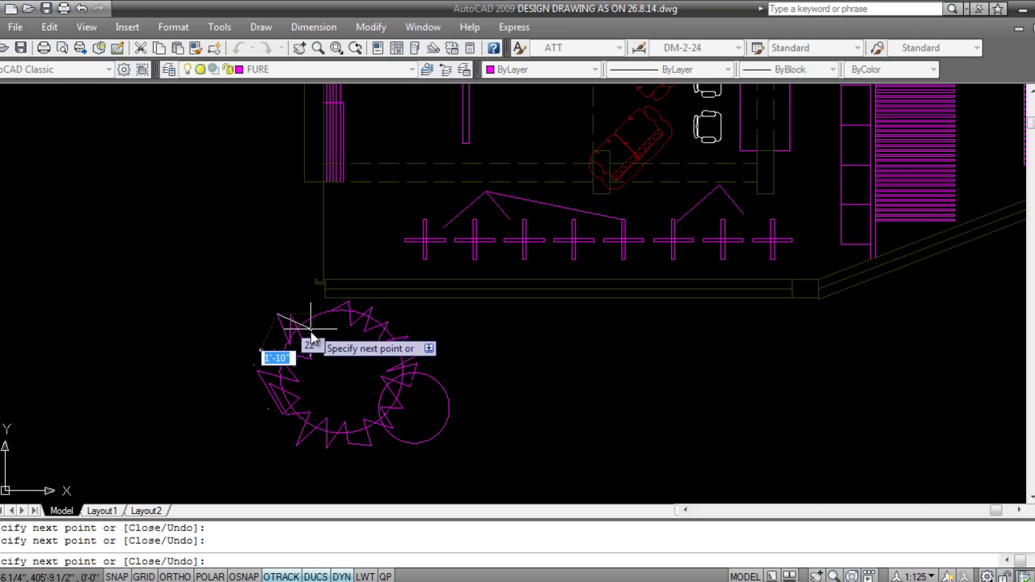
{"action": "left_click", "coordinate": [313, 331]}
{"action": "left_click", "coordinate": [320, 300]}
{"action": "left_click", "coordinate": [327, 333]}
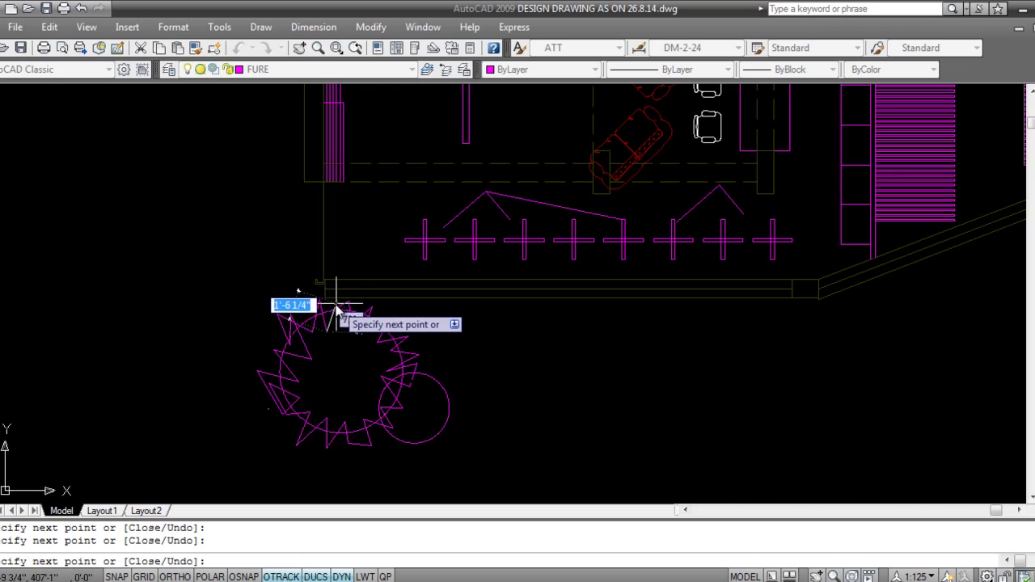
{"action": "key", "text": "Escape"}
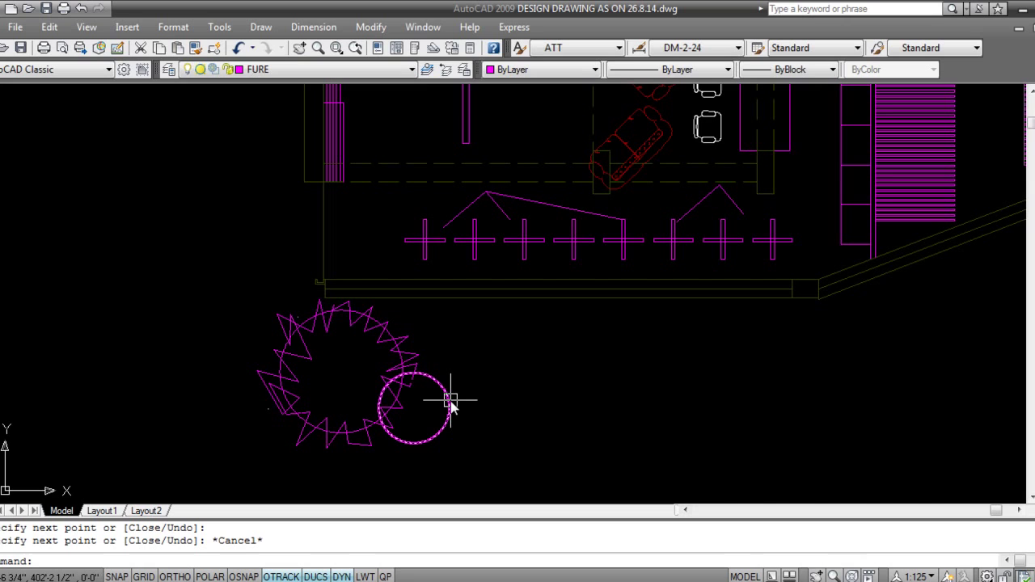
Draw a continuous freehand zigzag line back and forth across the smaller circle's circumference, all the way around.
{"action": "type", "text": "l"}
{"action": "key", "text": "Return"}
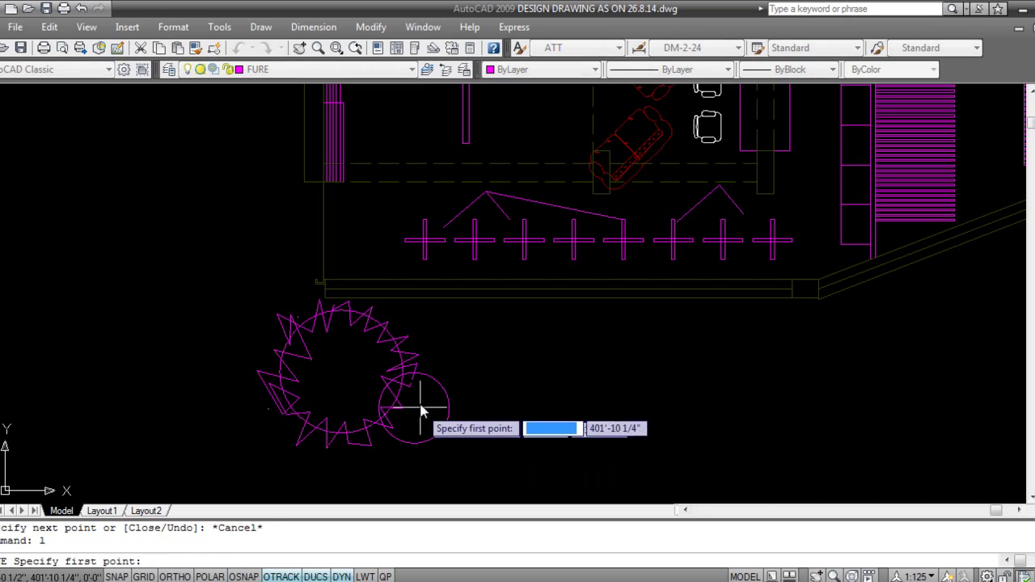
{"action": "left_click", "coordinate": [423, 382]}
{"action": "left_click", "coordinate": [436, 372]}
{"action": "left_click", "coordinate": [434, 378]}
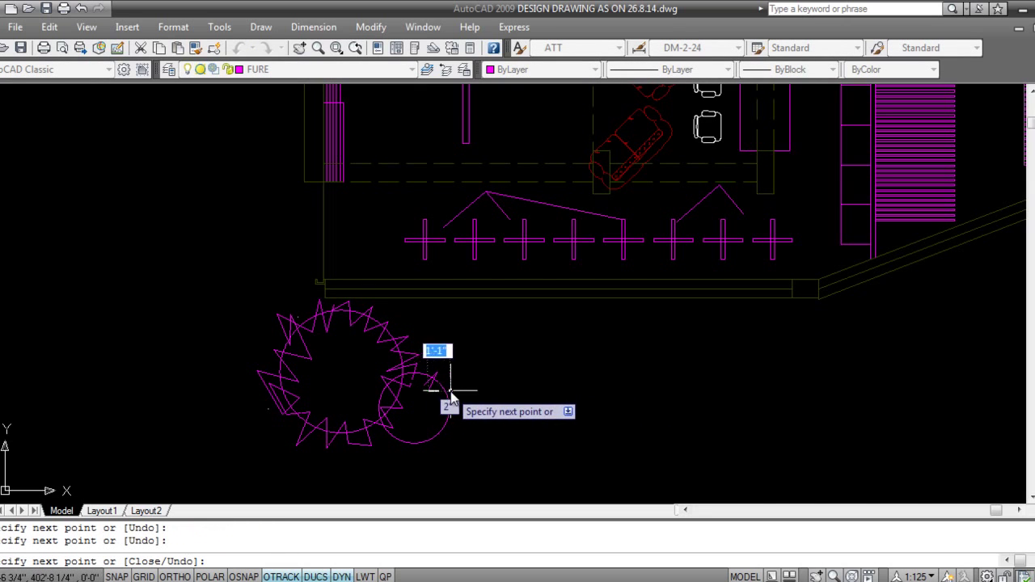
{"action": "left_click", "coordinate": [451, 391]}
{"action": "left_click", "coordinate": [437, 402]}
{"action": "left_click", "coordinate": [456, 403]}
{"action": "left_click", "coordinate": [455, 427]}
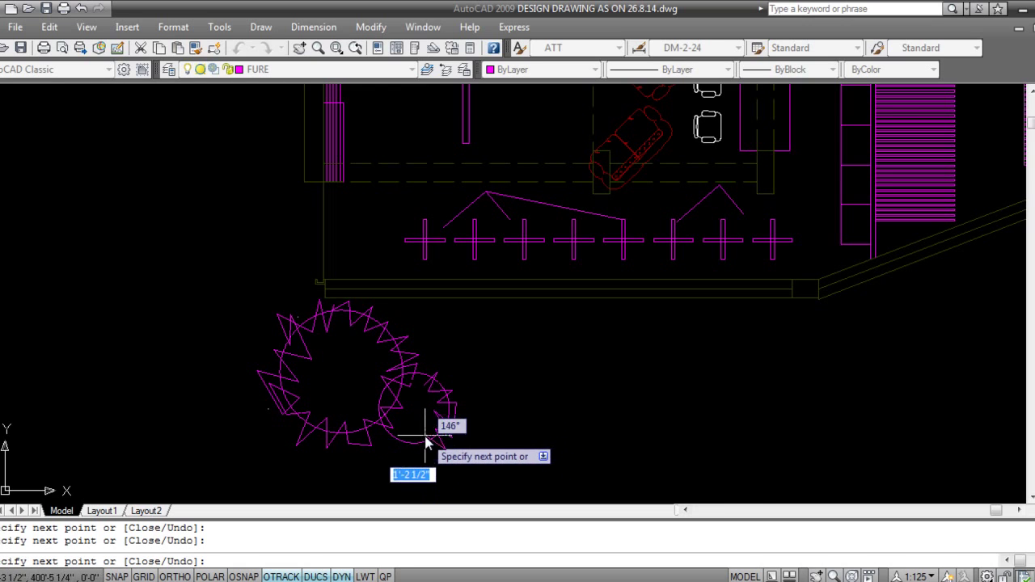
{"action": "left_click", "coordinate": [425, 435]}
{"action": "left_click", "coordinate": [416, 458]}
{"action": "left_click", "coordinate": [402, 450]}
{"action": "left_click", "coordinate": [412, 430]}
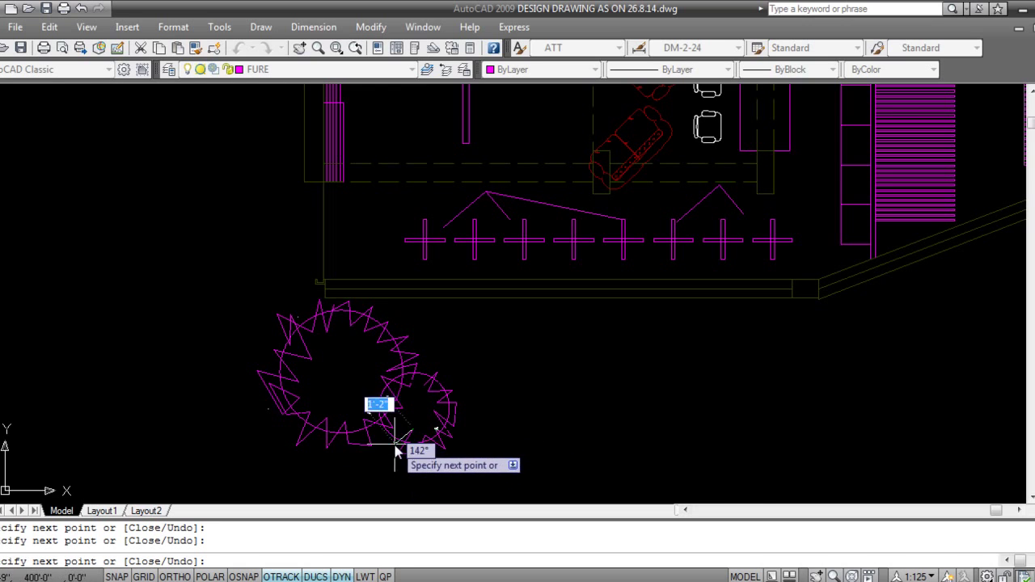
{"action": "left_click", "coordinate": [373, 409]}
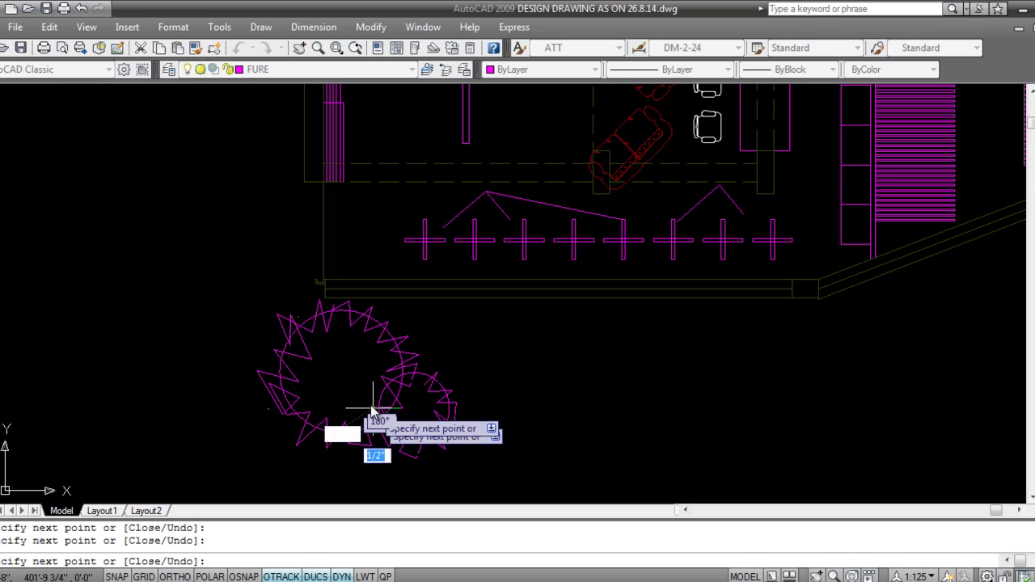
{"action": "left_click", "coordinate": [391, 409]}
{"action": "left_click", "coordinate": [375, 375]}
{"action": "left_click", "coordinate": [394, 394]}
{"action": "left_click", "coordinate": [401, 369]}
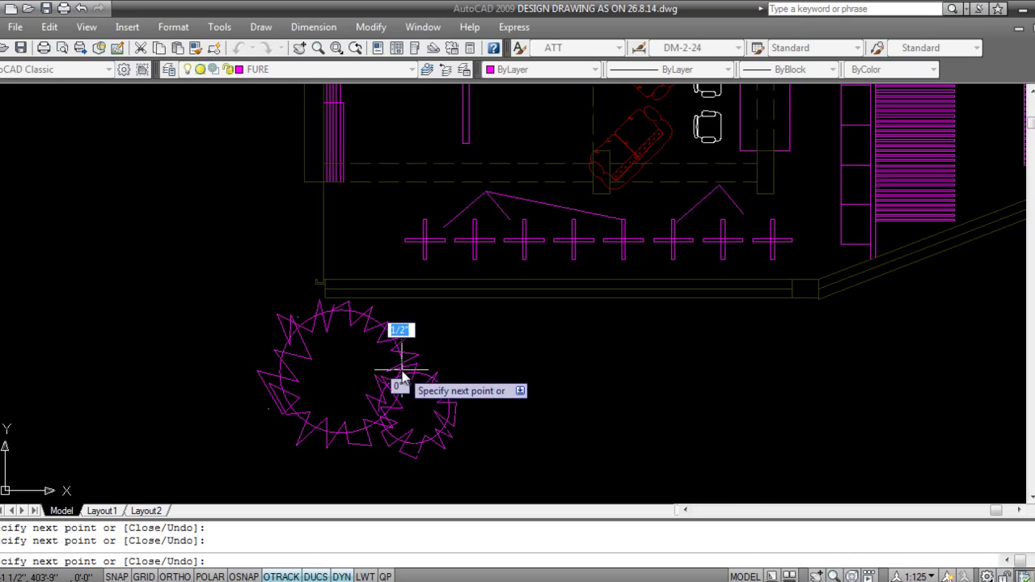
{"action": "left_click", "coordinate": [417, 363]}
{"action": "left_click", "coordinate": [423, 383]}
{"action": "left_click", "coordinate": [435, 368]}
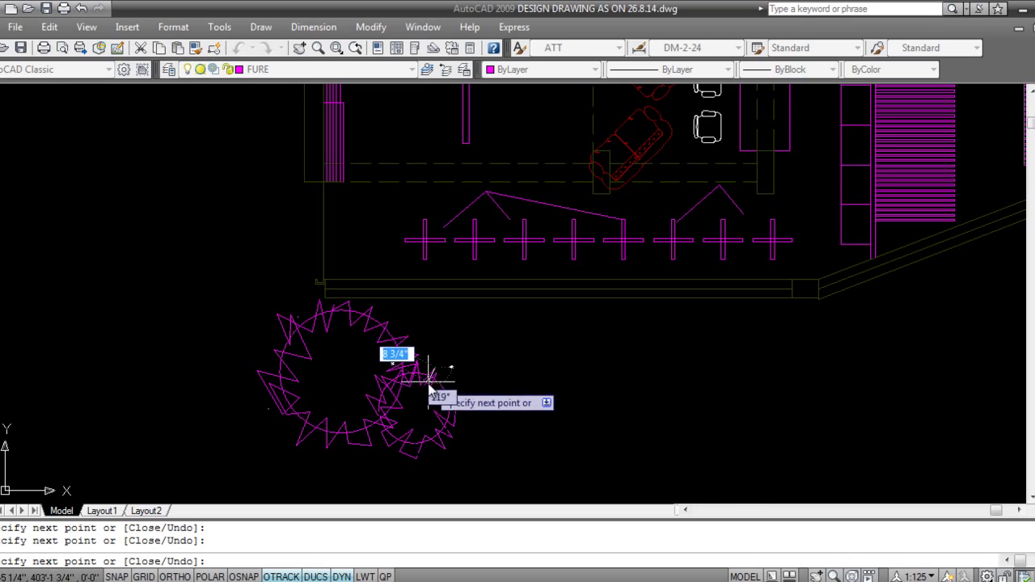
{"action": "key", "text": "Escape"}
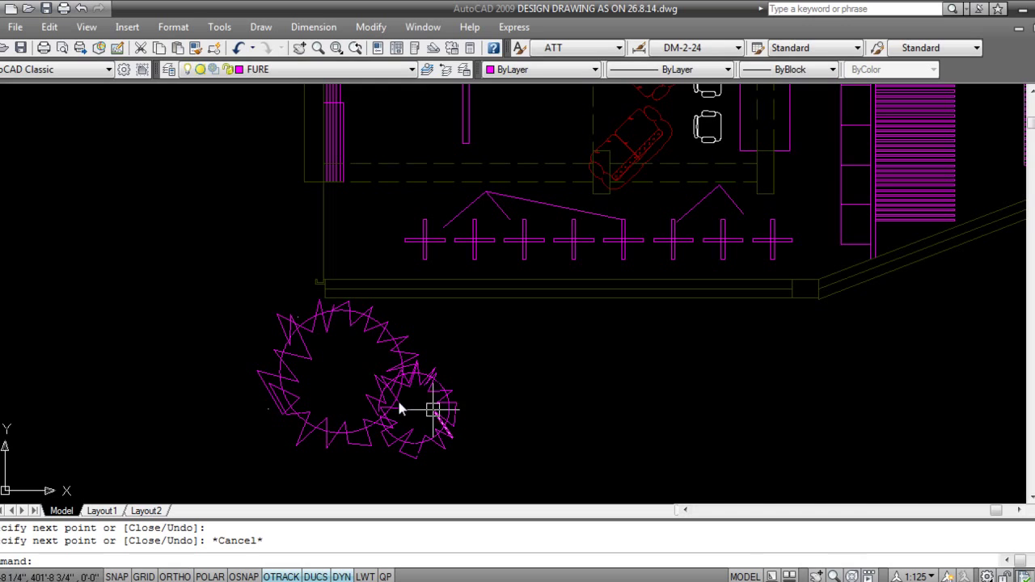
Start a line and turn object snap on.
{"action": "type", "text": "l"}
{"action": "key", "text": "Return"}
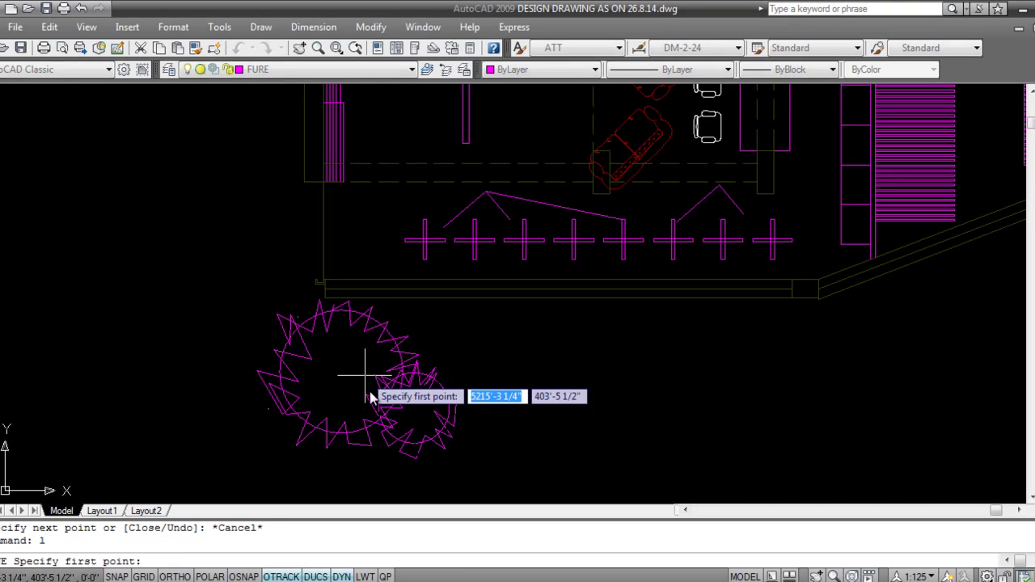
{"action": "left_click", "coordinate": [243, 577]}
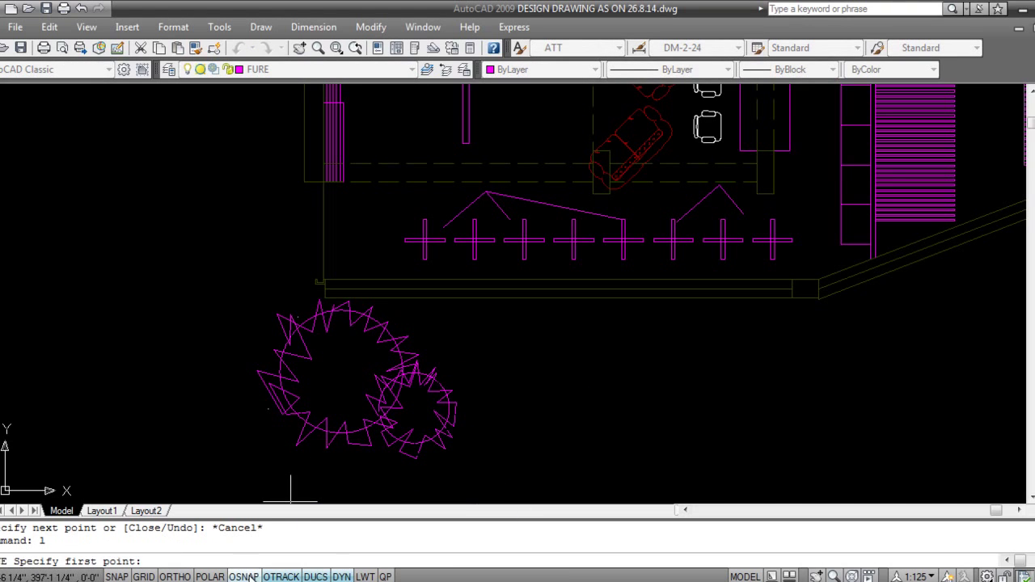
{"action": "left_click", "coordinate": [339, 377]}
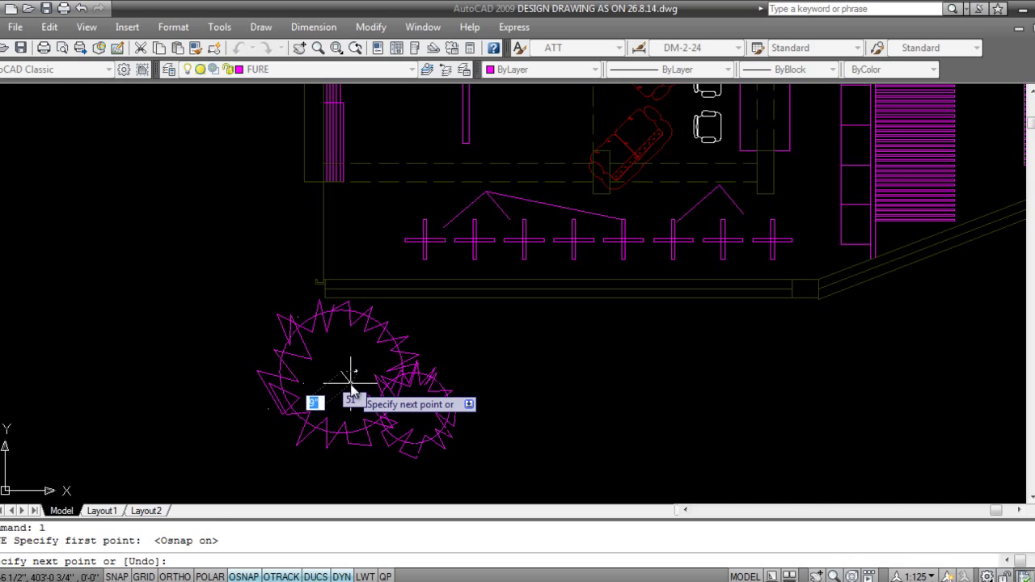
{"action": "left_click", "coordinate": [350, 381]}
{"action": "key", "text": "Escape"}
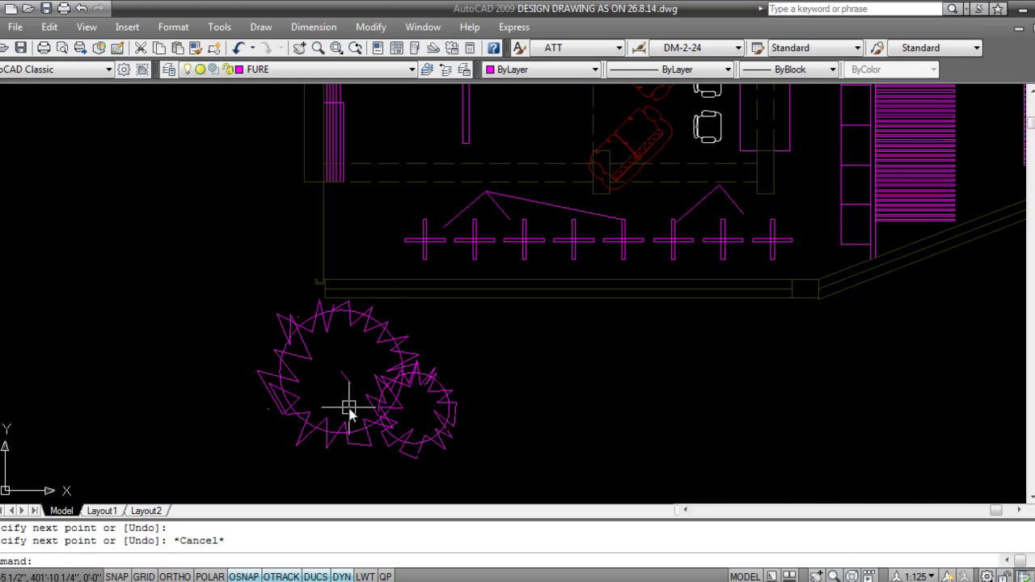
{"action": "scroll", "coordinate": [348, 407], "scroll_direction": "up", "scroll_amount": 3}
{"action": "left_click", "coordinate": [365, 353]}
{"action": "left_click", "coordinate": [345, 325]}
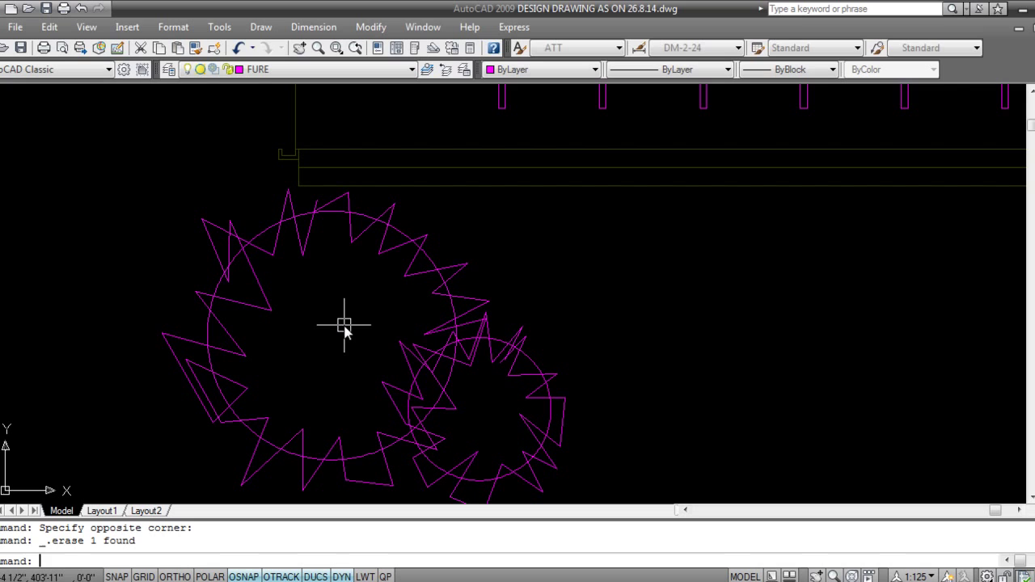
Check the active object snap modes and draw a circle of about 3 1/4" radius at the larger circle's center.
{"action": "type", "text": "c"}
{"action": "key", "text": "Return"}
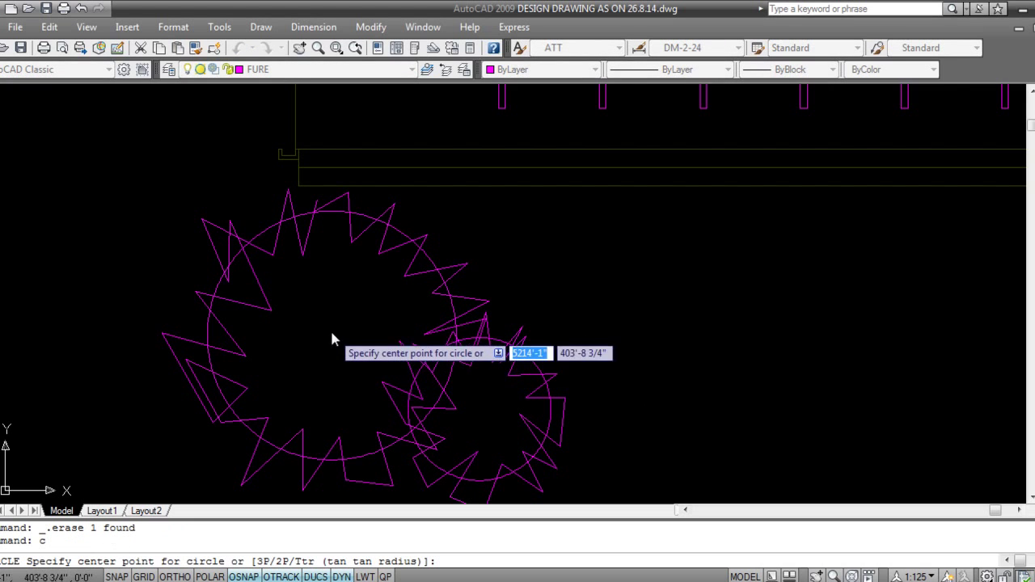
{"action": "right_click", "coordinate": [253, 577]}
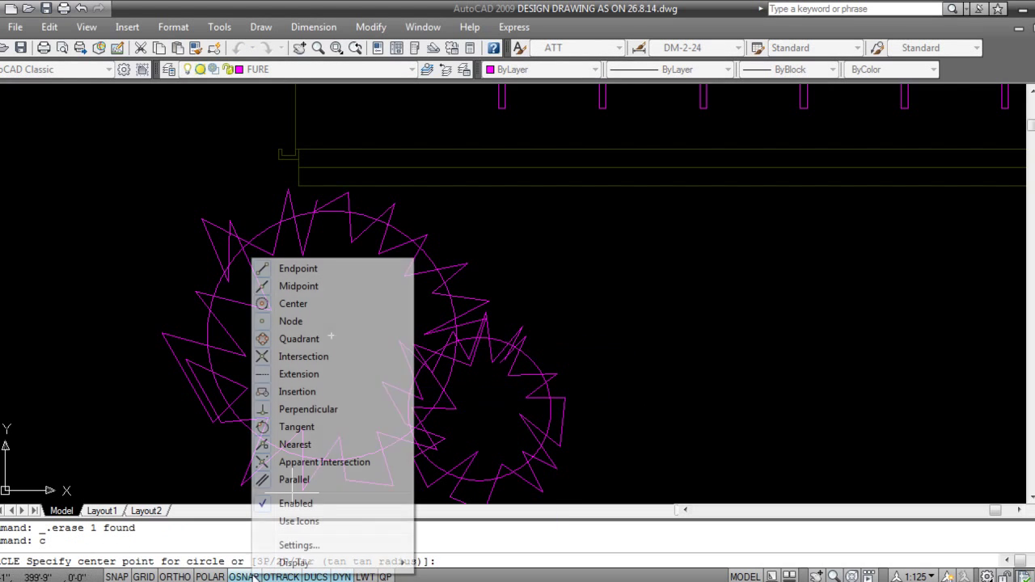
{"action": "left_click", "coordinate": [300, 546]}
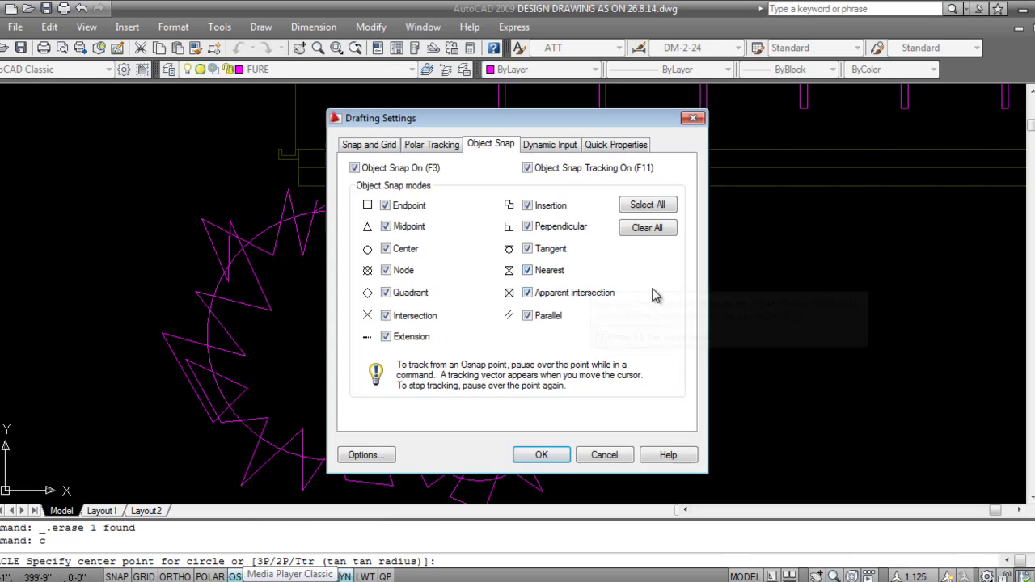
{"action": "left_click", "coordinate": [541, 455]}
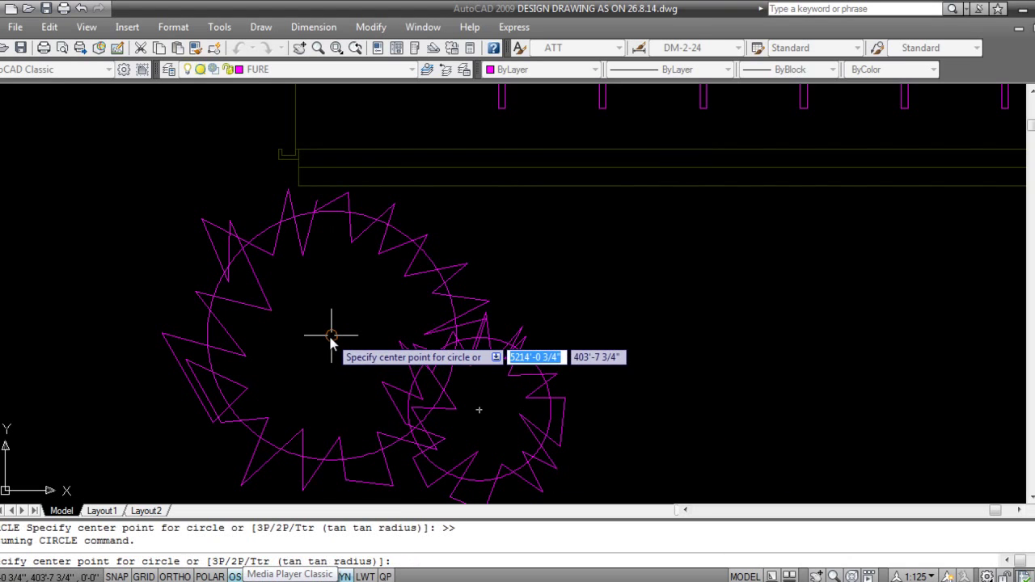
{"action": "left_click", "coordinate": [333, 344]}
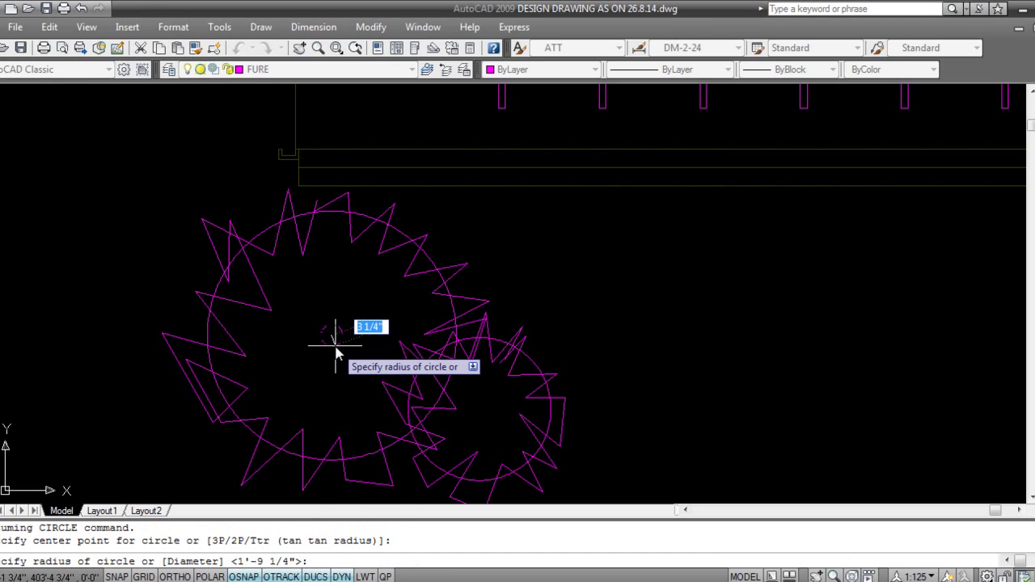
{"action": "left_click", "coordinate": [336, 349]}
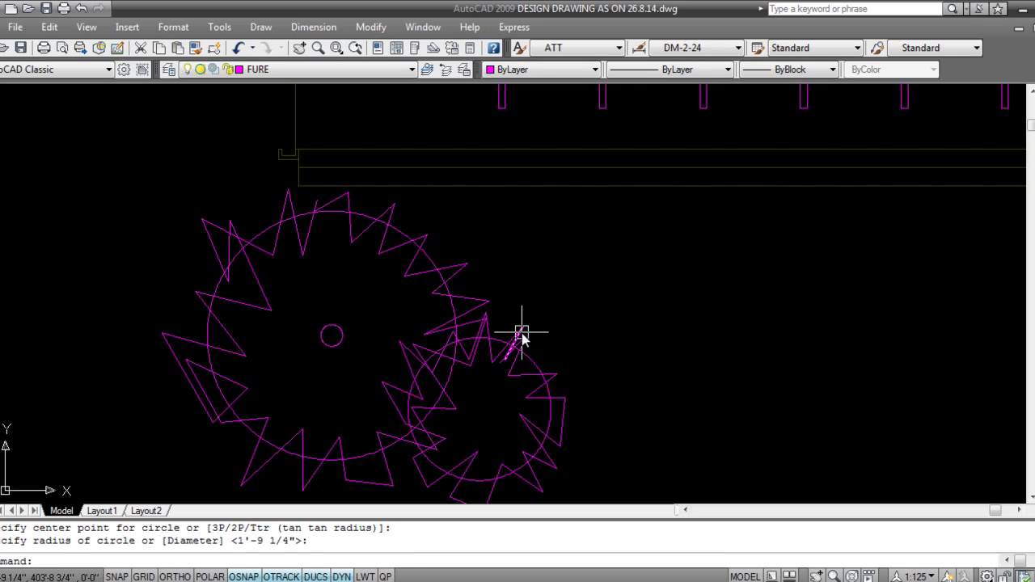
{"action": "type", "text": "c"}
{"action": "key", "text": "Return"}
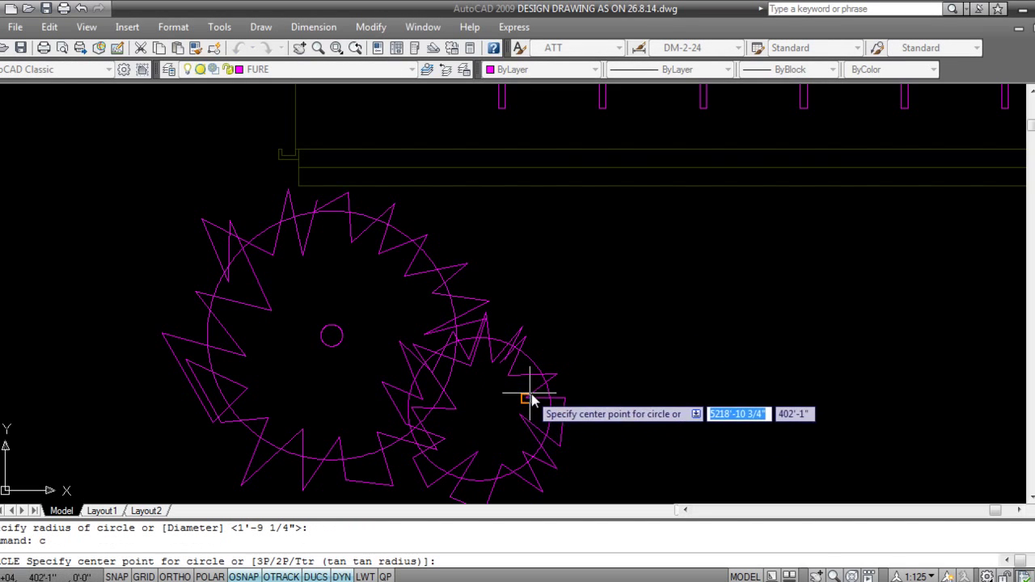
{"action": "middle_click_drag", "start_coordinate": [492, 404], "coordinate": [460, 362]}
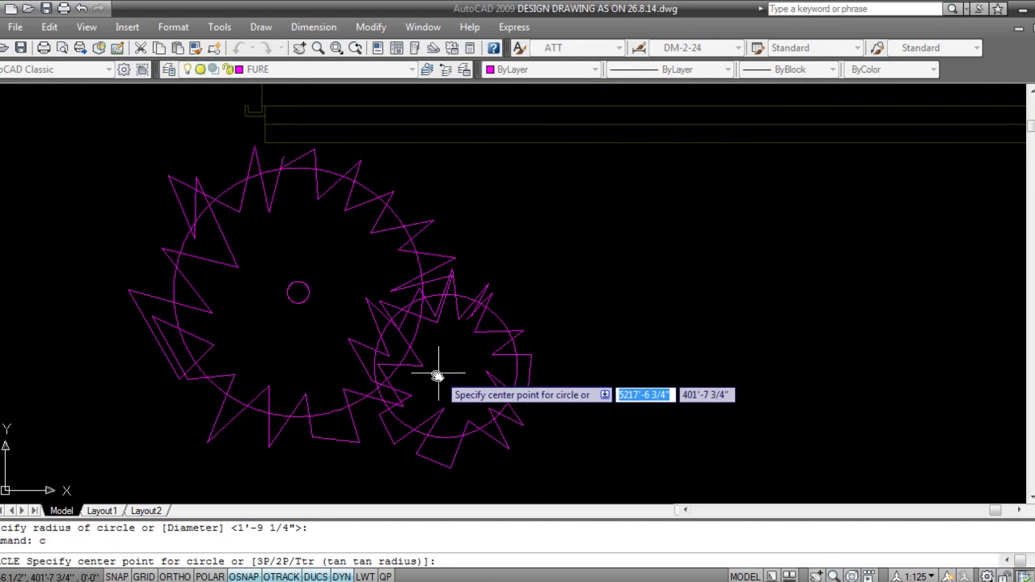
{"action": "key", "text": "Escape"}
Draw a circle of about 2 1/4" radius at the center of the smaller zigzag-edged circle.
{"action": "left_click", "coordinate": [485, 422]}
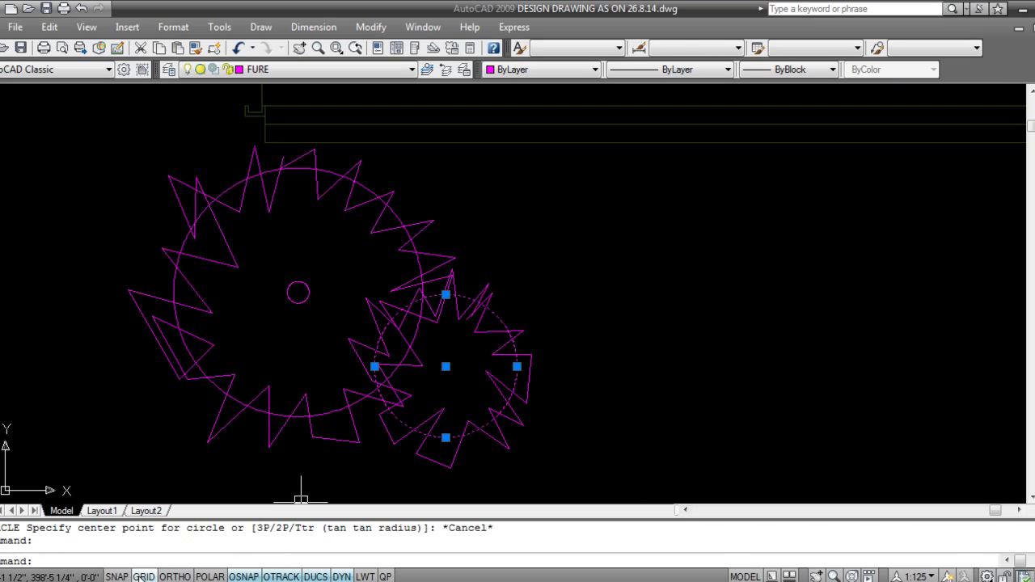
{"action": "type", "text": "c"}
{"action": "key", "text": "Return"}
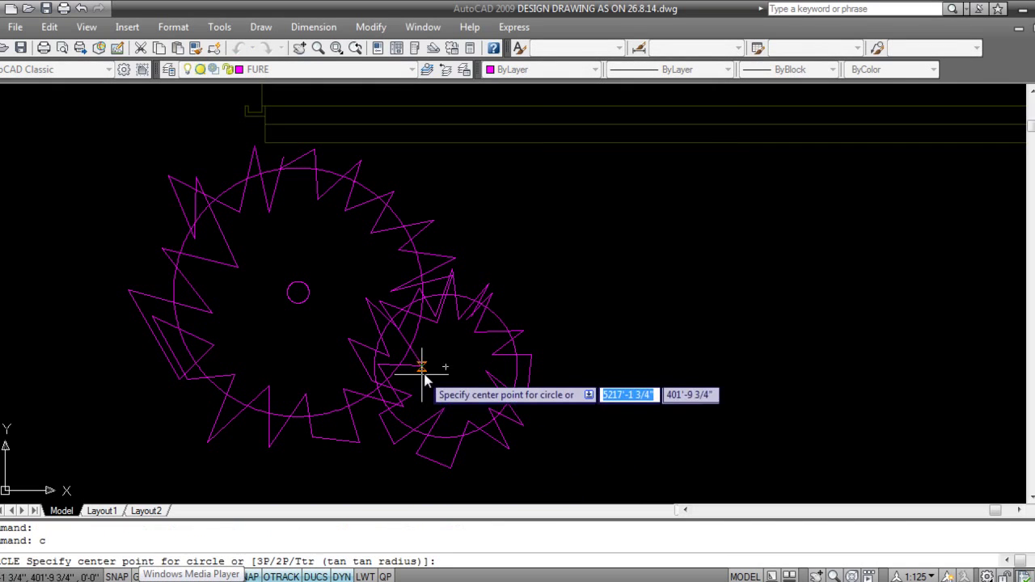
{"action": "left_click", "coordinate": [446, 368]}
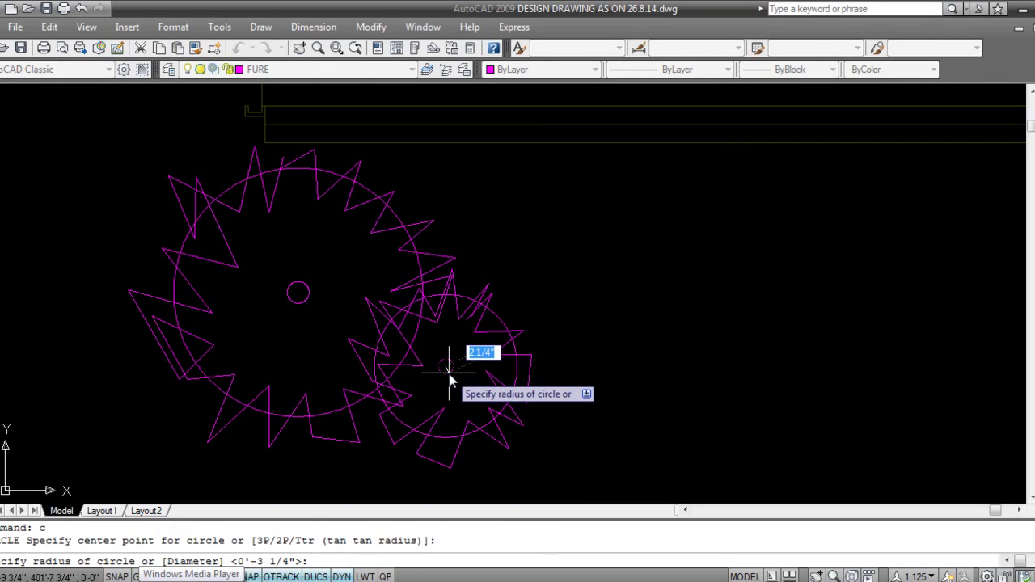
{"action": "left_click", "coordinate": [449, 372]}
{"action": "key", "text": "Escape"}
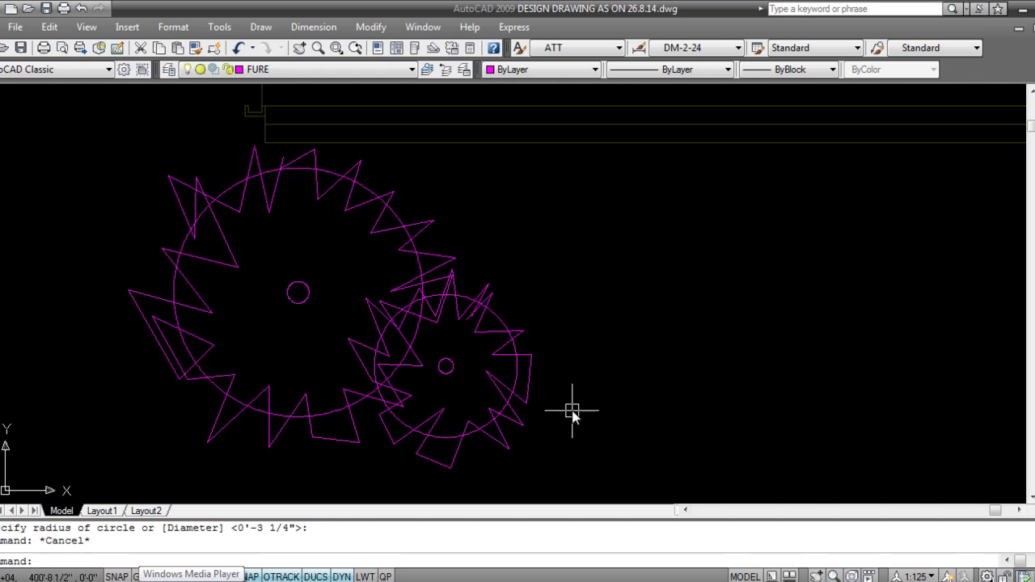
Draw a diagonal line through the smaller symbol's center, from beyond its lower-left edge to beyond its upper-right edge.
{"action": "type", "text": "l"}
{"action": "key", "text": "Return"}
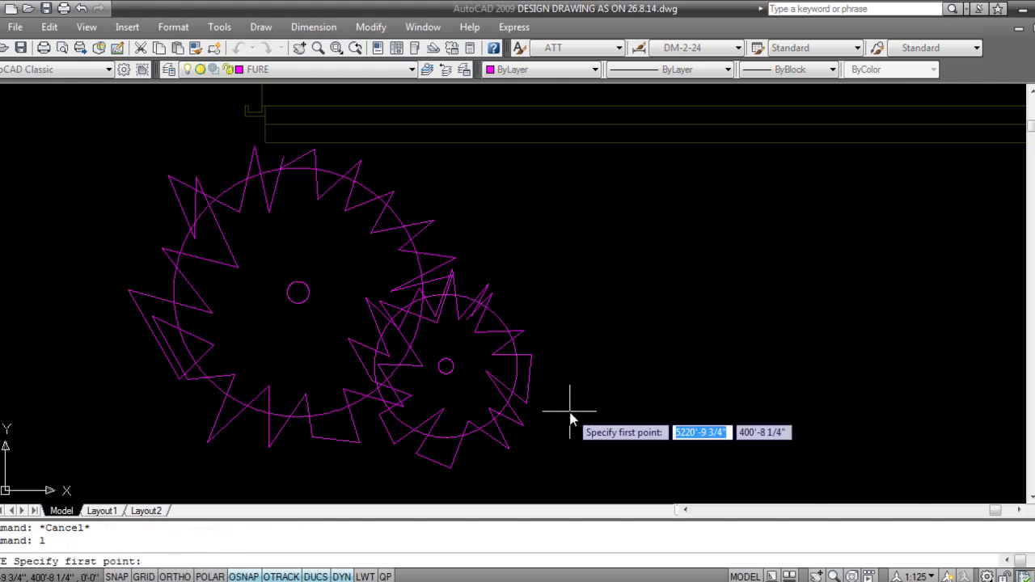
{"action": "left_click", "coordinate": [399, 459]}
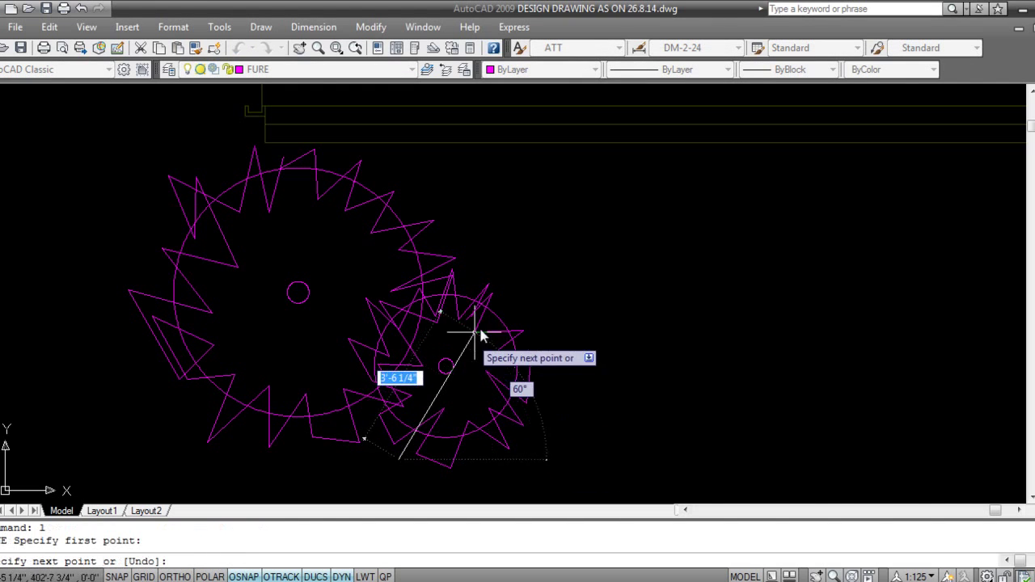
{"action": "left_click", "coordinate": [502, 251]}
{"action": "key", "text": "Escape"}
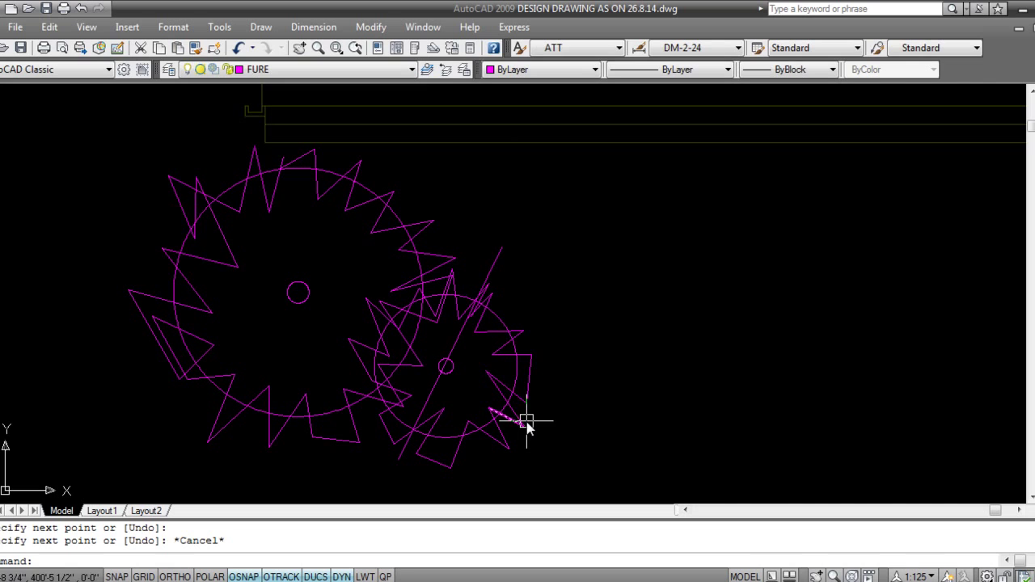
Draw a line about 2'-11 1/2" long from just outside the smaller symbol's lower-right edge to its center.
{"action": "type", "text": "l"}
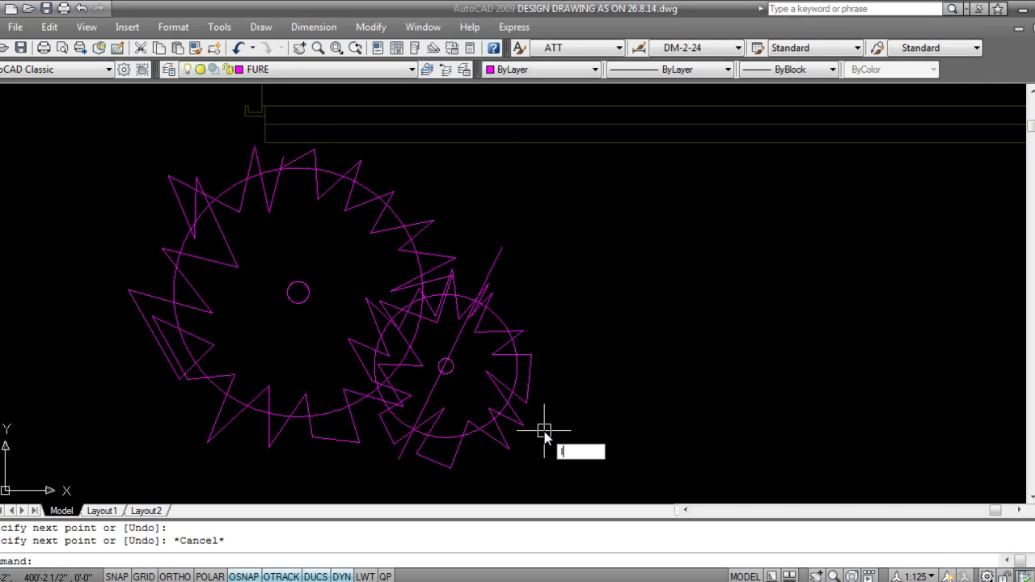
{"action": "key", "text": "Return"}
{"action": "left_click", "coordinate": [558, 399]}
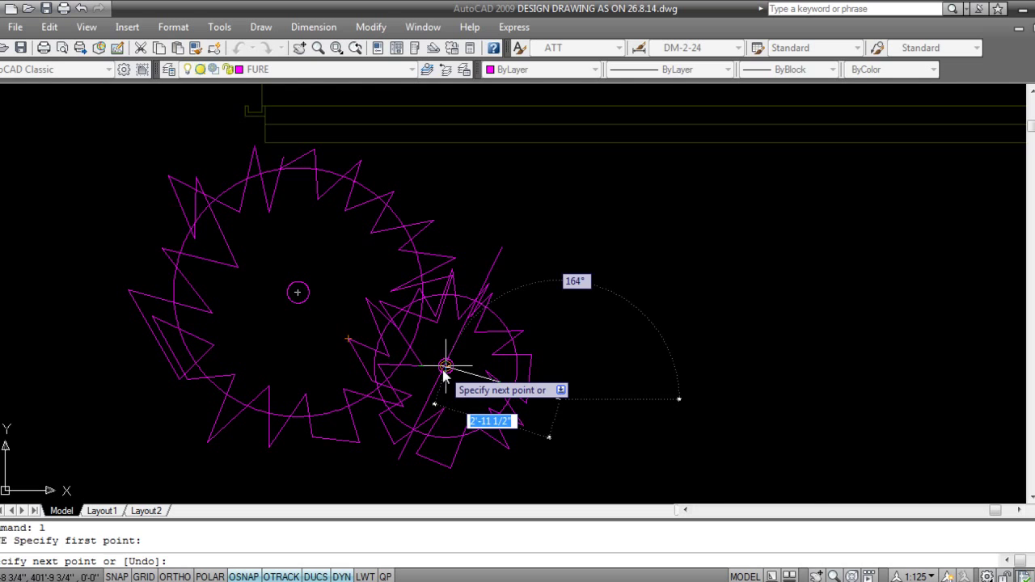
{"action": "left_click", "coordinate": [445, 366]}
{"action": "key", "text": "Escape"}
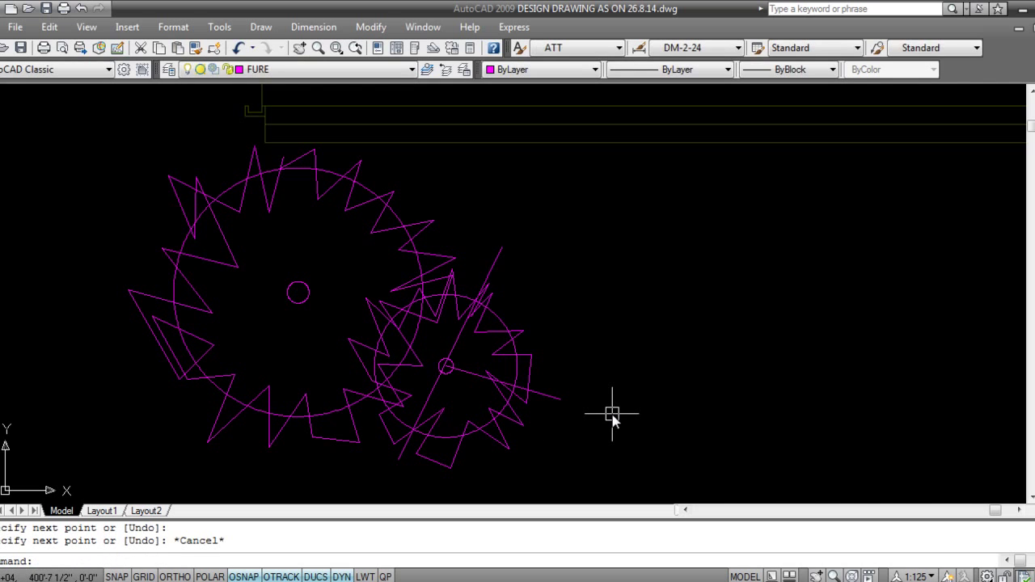
Draw a line from the smaller symbol's center steeply downward to just beyond its lower zigzag edge.
{"action": "type", "text": "l"}
{"action": "key", "text": "Return"}
{"action": "left_click", "coordinate": [446, 366]}
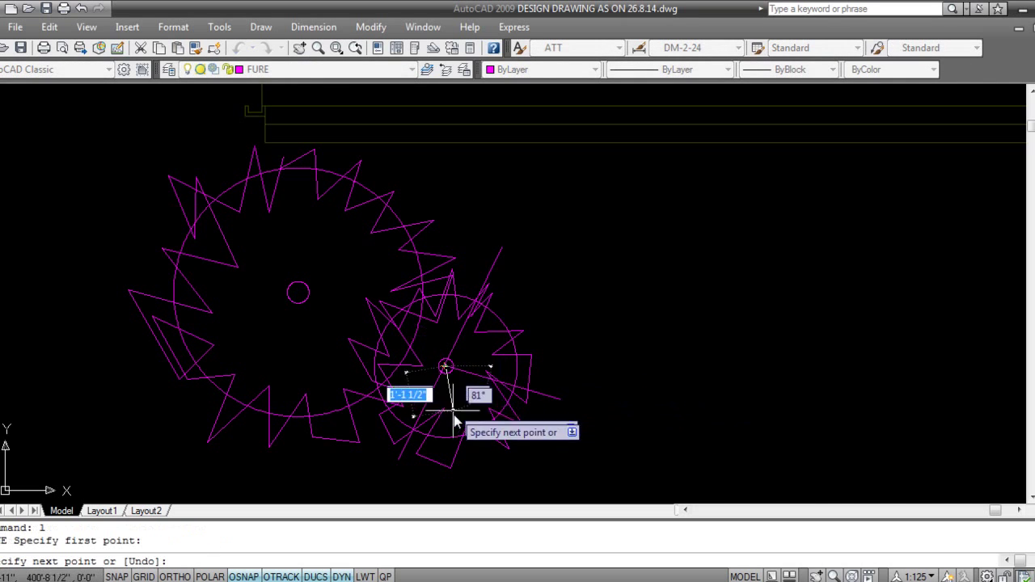
{"action": "left_click", "coordinate": [468, 464]}
{"action": "key", "text": "Escape"}
Draw two lines from the smaller symbol's center, one steeply up and slightly left near its upper edge, one horizontally left toward its zigzag edge.
{"action": "key", "text": "Return"}
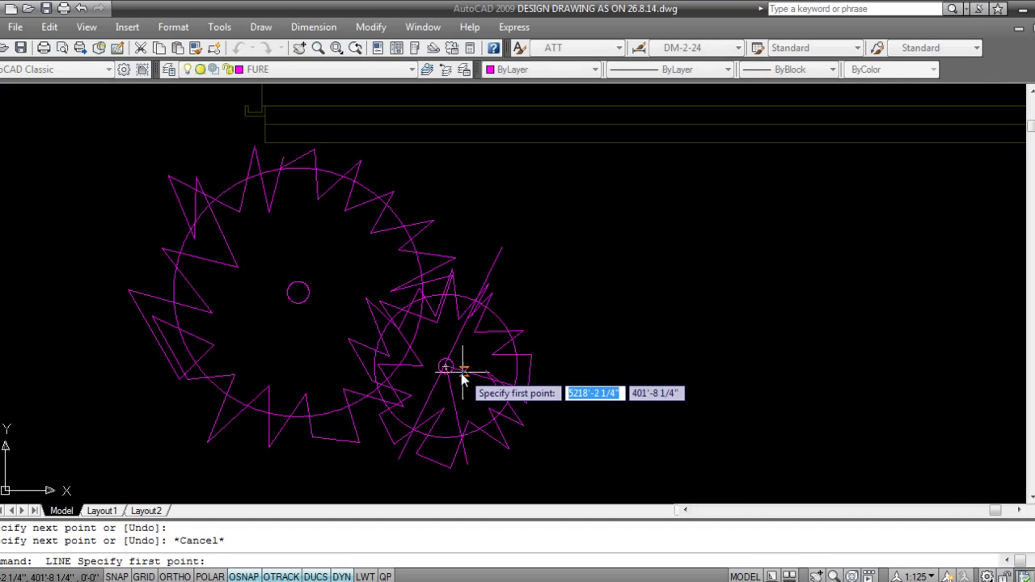
{"action": "left_click", "coordinate": [445, 367]}
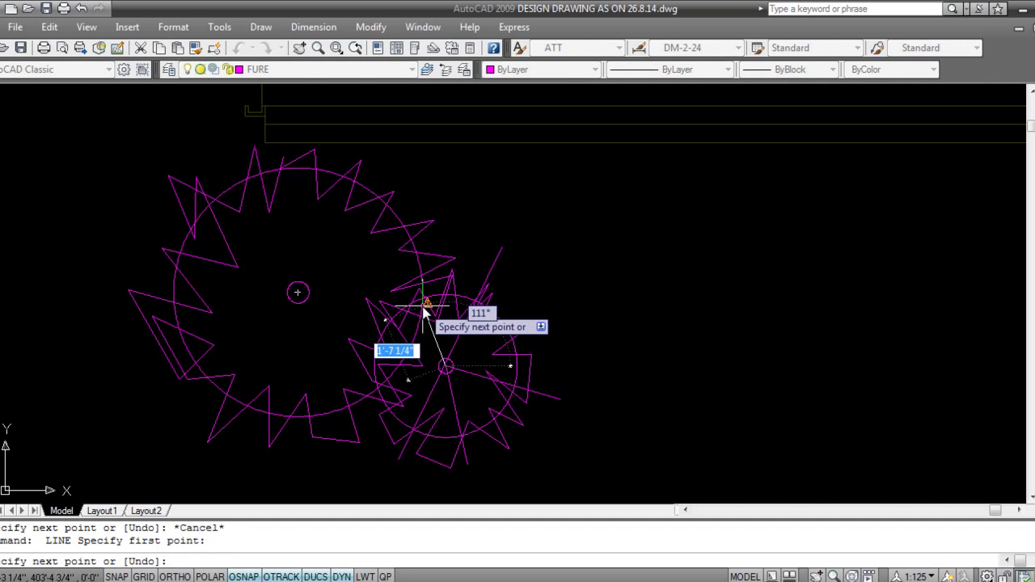
{"action": "key", "text": "Return"}
{"action": "key", "text": "Return"}
{"action": "left_click", "coordinate": [446, 366]}
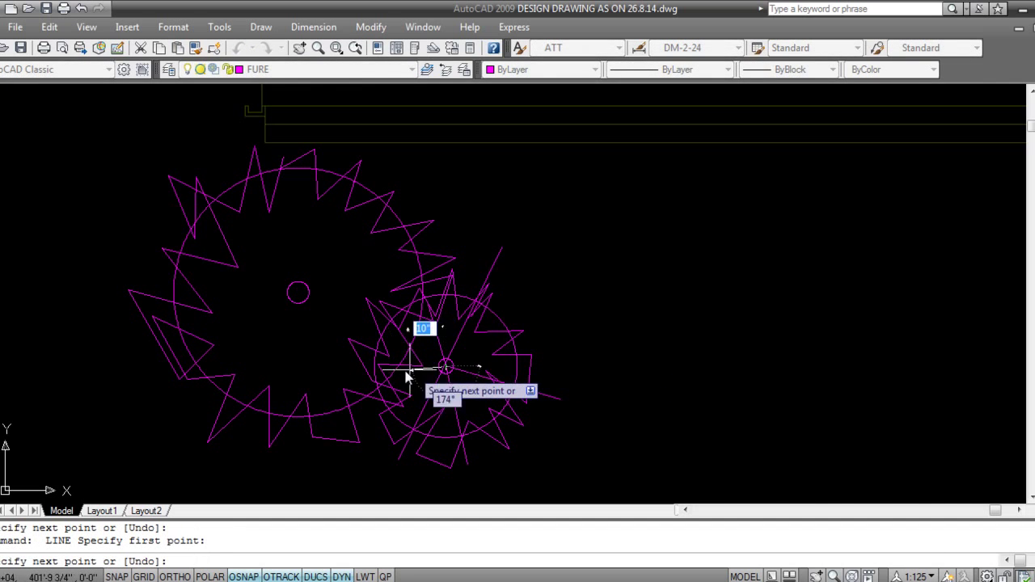
{"action": "left_click", "coordinate": [396, 368]}
{"action": "key", "text": "Return"}
Trim the radiating lines inside the smaller symbol's small center circle, using that circle as the cutting edge.
{"action": "scroll", "coordinate": [434, 388], "scroll_direction": "up", "scroll_amount": 5}
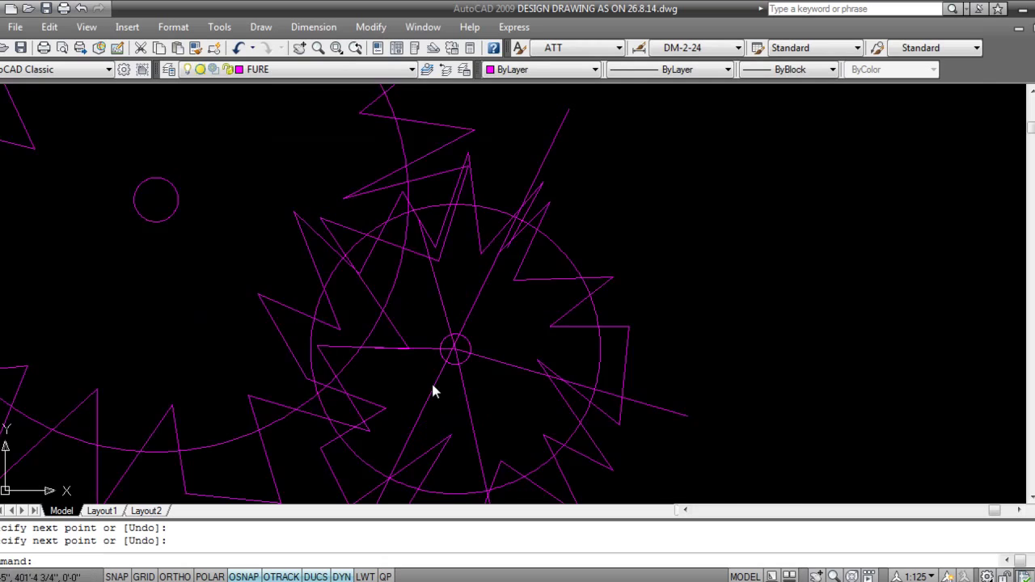
{"action": "middle_click_drag", "start_coordinate": [441, 434], "coordinate": [462, 368]}
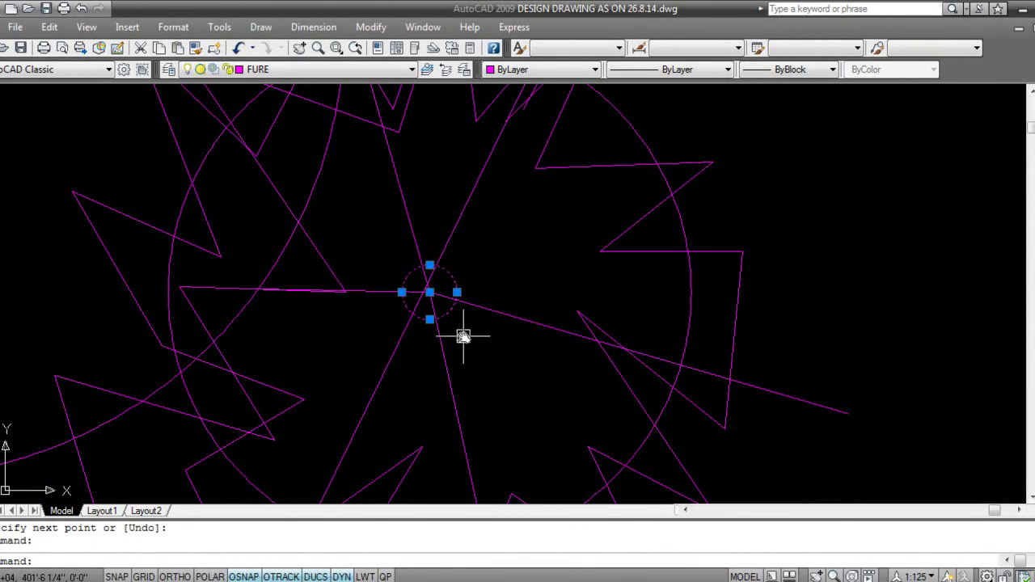
{"action": "type", "text": "tr"}
{"action": "key", "text": "Return"}
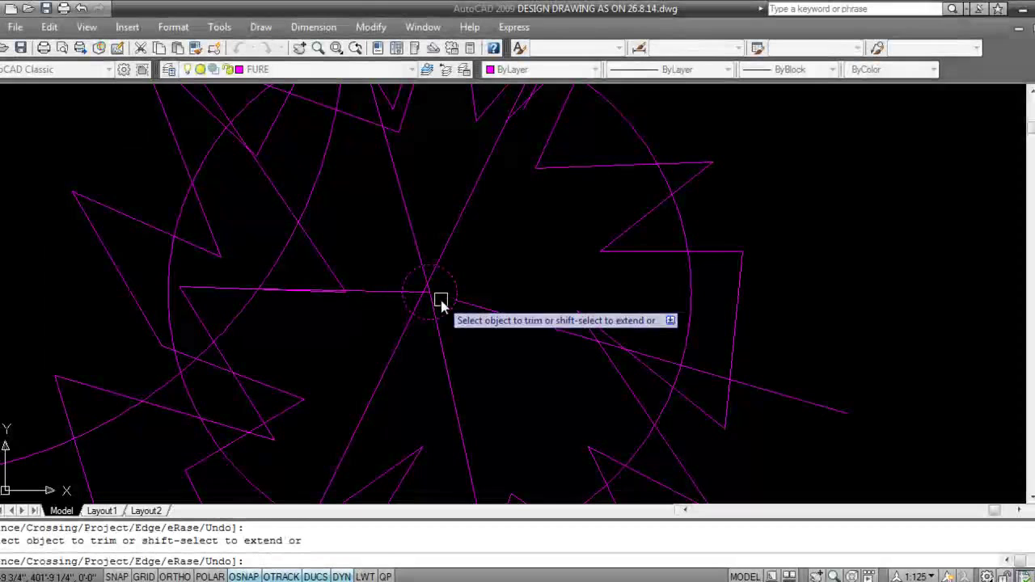
{"action": "left_click", "coordinate": [433, 306]}
{"action": "left_click", "coordinate": [420, 300]}
{"action": "left_click", "coordinate": [414, 292]}
{"action": "left_click", "coordinate": [426, 288]}
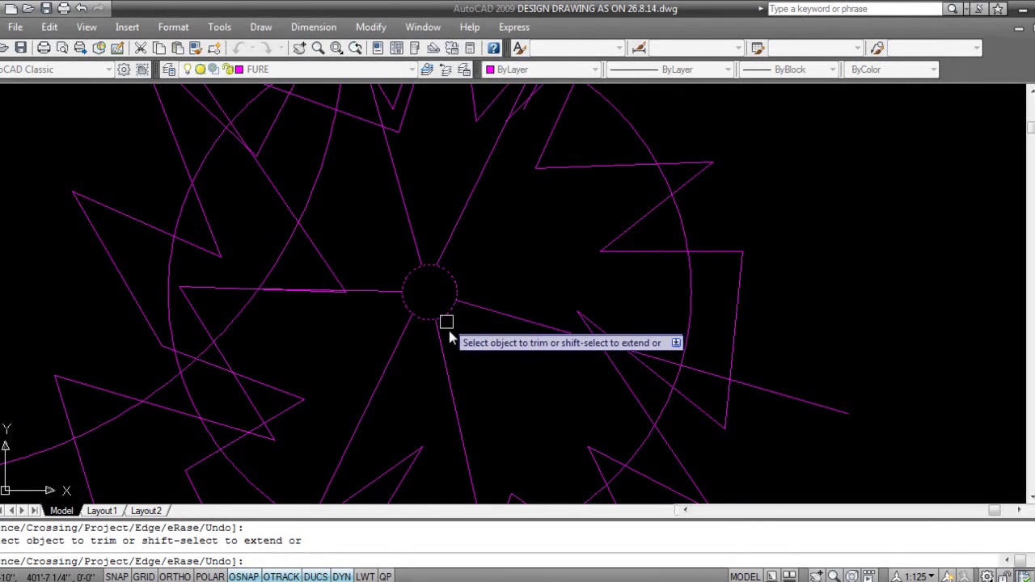
{"action": "left_click", "coordinate": [584, 315]}
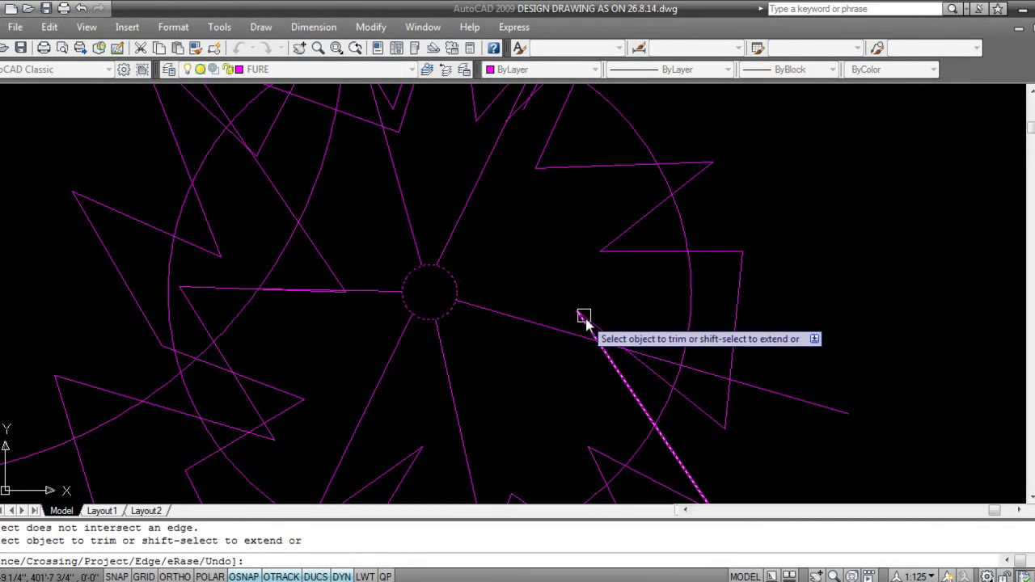
{"action": "key", "text": "Escape"}
Trim the outer ends of the two downward lines at the smaller symbol's outer circle, using the whole symbol as cutting edges.
{"action": "scroll", "coordinate": [617, 351], "scroll_direction": "down", "scroll_amount": 5}
{"action": "mouse_move", "coordinate": [535, 381]}
{"action": "middle_mouse_down"}
{"action": "mouse_move", "coordinate": [580, 388]}
{"action": "mouse_move", "coordinate": [567, 321]}
{"action": "middle_mouse_up"}
{"action": "scroll", "coordinate": [566, 322], "scroll_direction": "up", "scroll_amount": 2}
{"action": "type", "text": "t"}
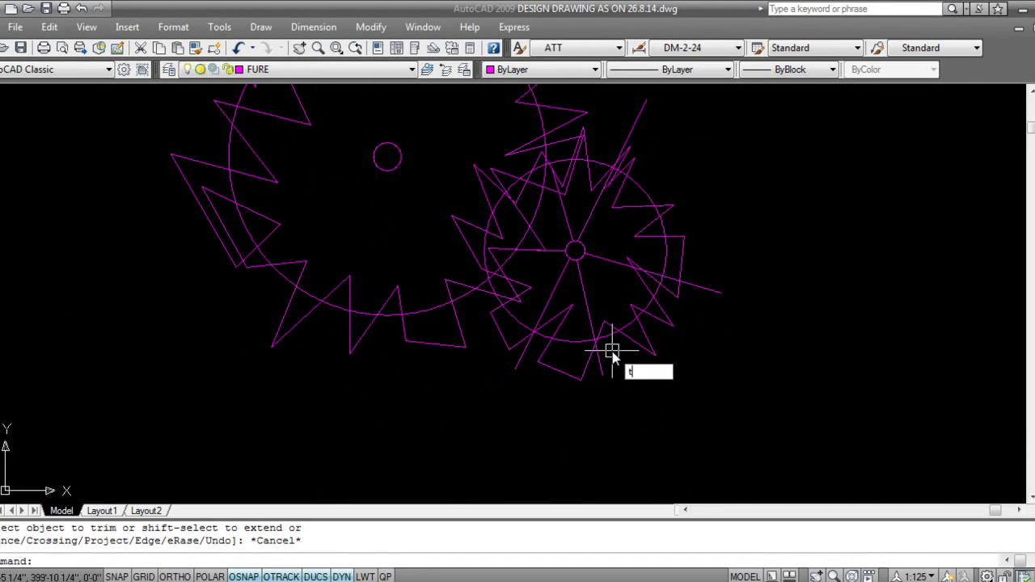
{"action": "type", "text": "r"}
{"action": "key", "text": "Return"}
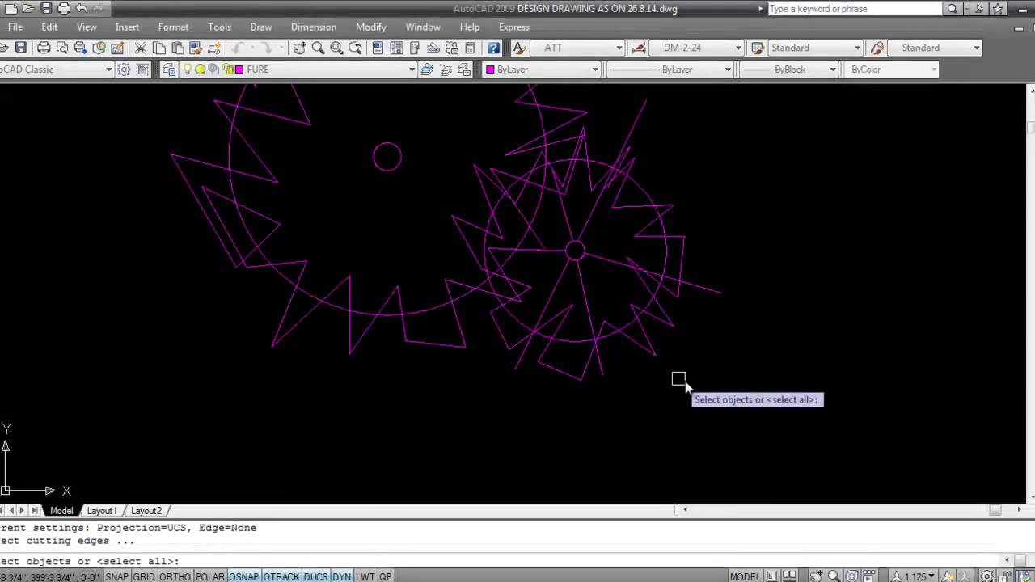
{"action": "left_click", "coordinate": [754, 412]}
{"action": "left_click", "coordinate": [455, 120]}
{"action": "key", "text": "Return"}
{"action": "scroll", "coordinate": [588, 407], "scroll_direction": "up", "scroll_amount": 2}
{"action": "scroll", "coordinate": [588, 403], "scroll_direction": "up", "scroll_amount": 2}
{"action": "left_click", "coordinate": [641, 364]}
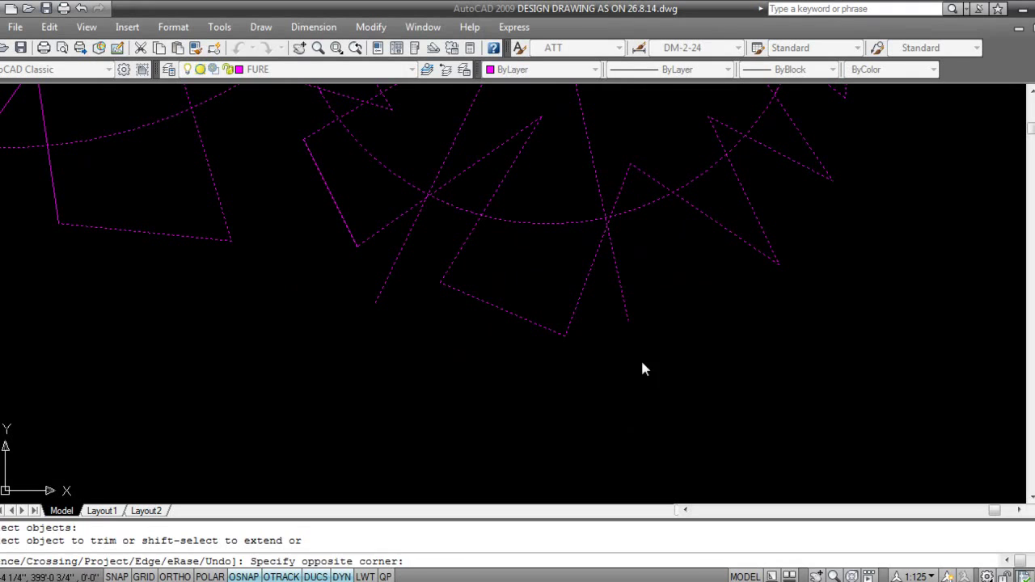
{"action": "left_click", "coordinate": [616, 272]}
{"action": "left_click", "coordinate": [427, 357]}
{"action": "left_click", "coordinate": [379, 272]}
Trim the outer ends of the smaller symbol's right-hand and upper-right radiating lines near its outer circle.
{"action": "scroll", "coordinate": [451, 221], "scroll_direction": "down", "scroll_amount": 4}
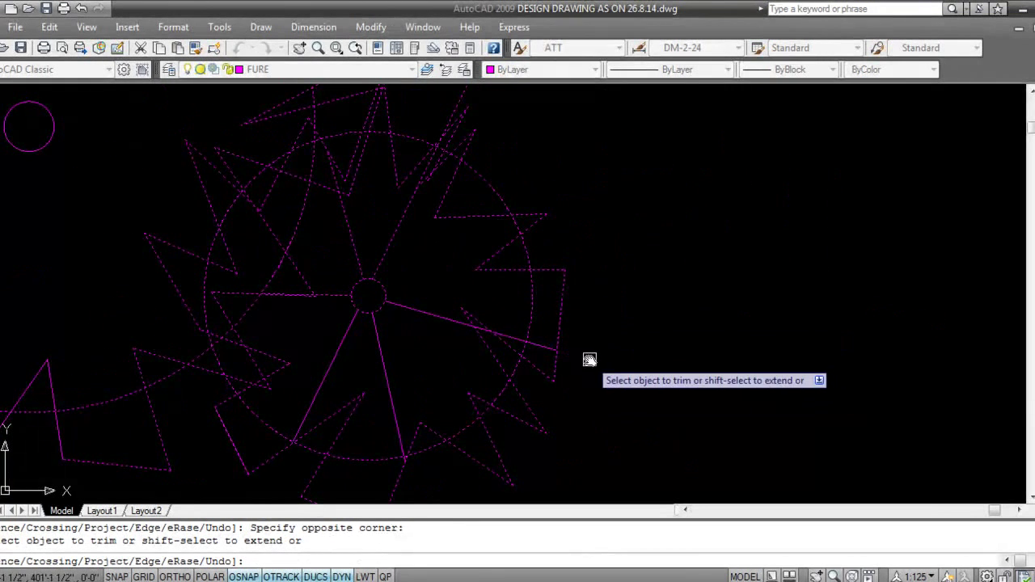
{"action": "left_click", "coordinate": [547, 348]}
{"action": "middle_click_drag", "start_coordinate": [556, 195], "coordinate": [559, 283]}
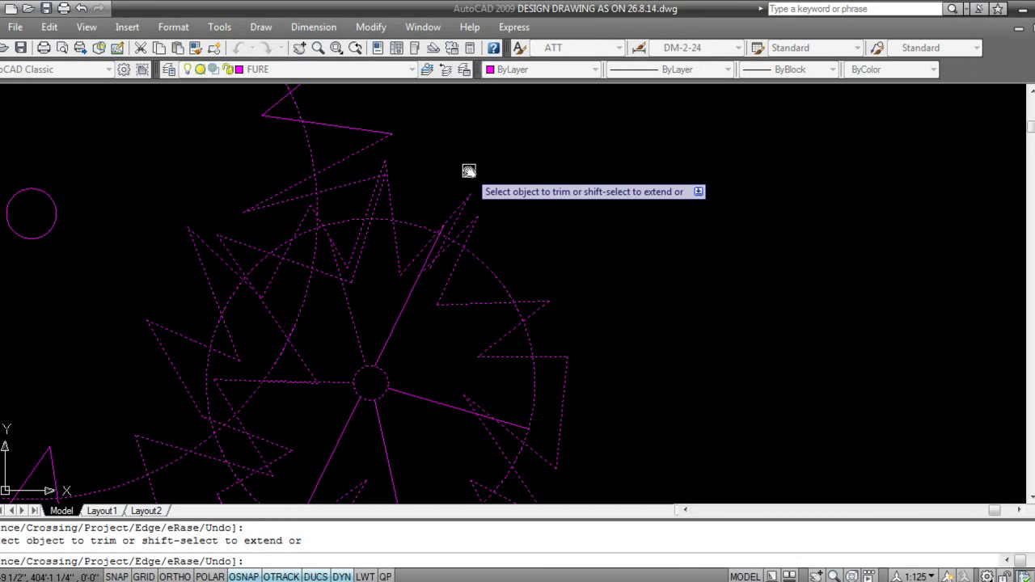
{"action": "middle_click_drag", "start_coordinate": [358, 347], "coordinate": [638, 266]}
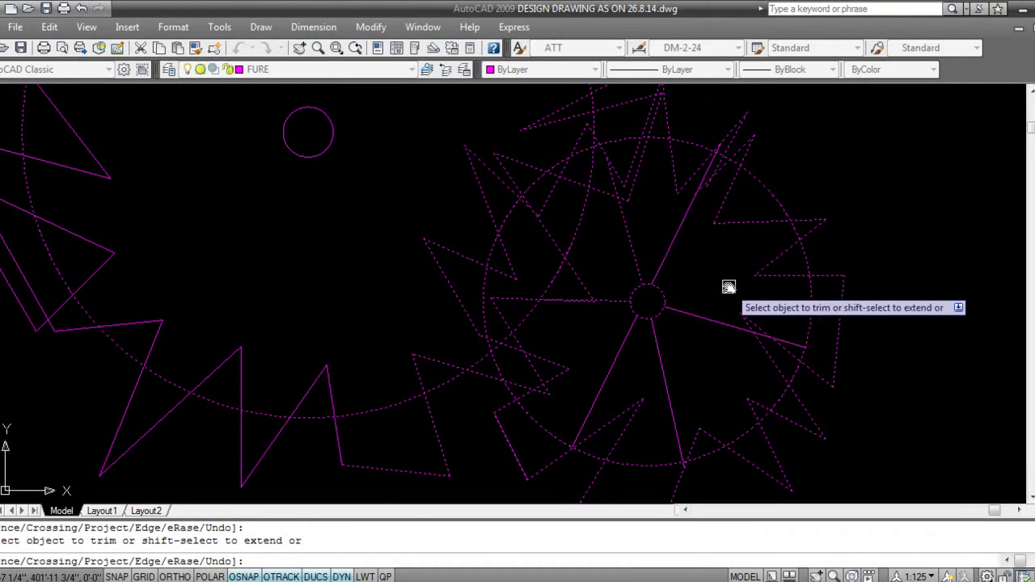
{"action": "key", "text": "Escape"}
Draw a line from the larger symbol's center steeply downward and slightly left to its outer circle.
{"action": "scroll", "coordinate": [534, 360], "scroll_direction": "down", "scroll_amount": 5}
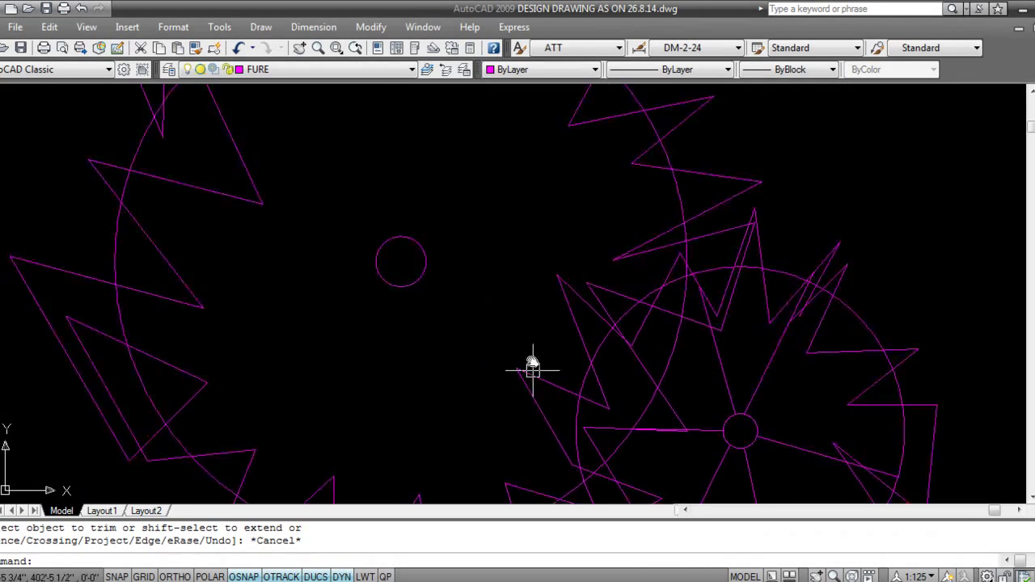
{"action": "type", "text": "l"}
{"action": "key", "text": "Return"}
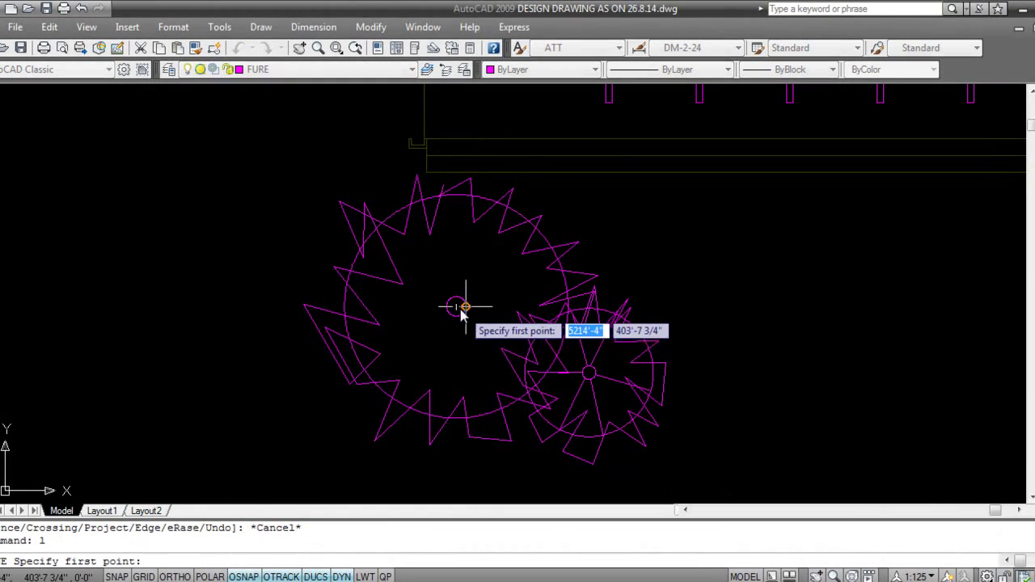
{"action": "left_click", "coordinate": [456, 307]}
{"action": "left_click", "coordinate": [431, 416]}
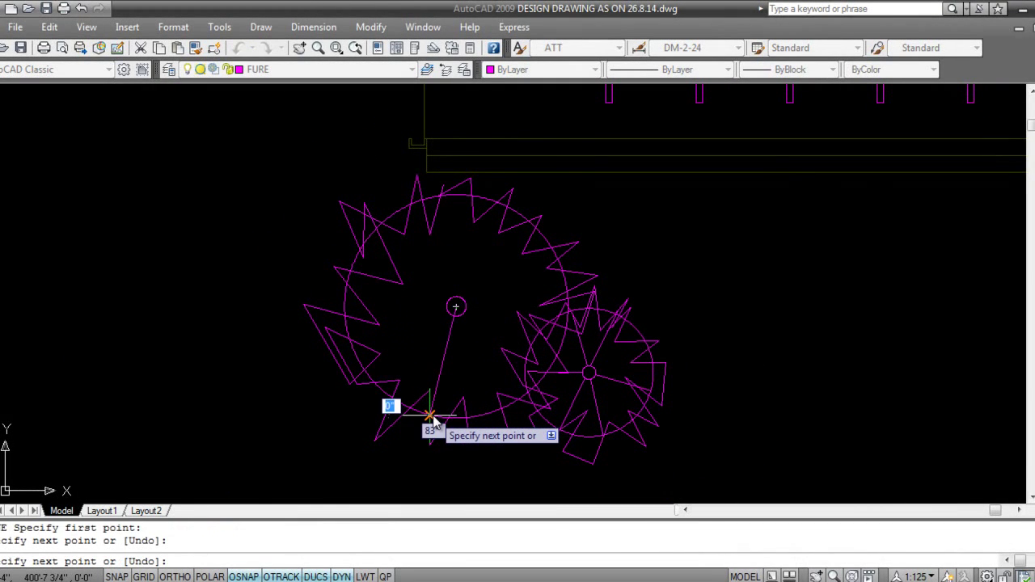
{"action": "key", "text": "Escape"}
Draw two lines from the larger symbol's center to its outer circle, one toward the upper left and one toward the lower left.
{"action": "key", "text": "Return"}
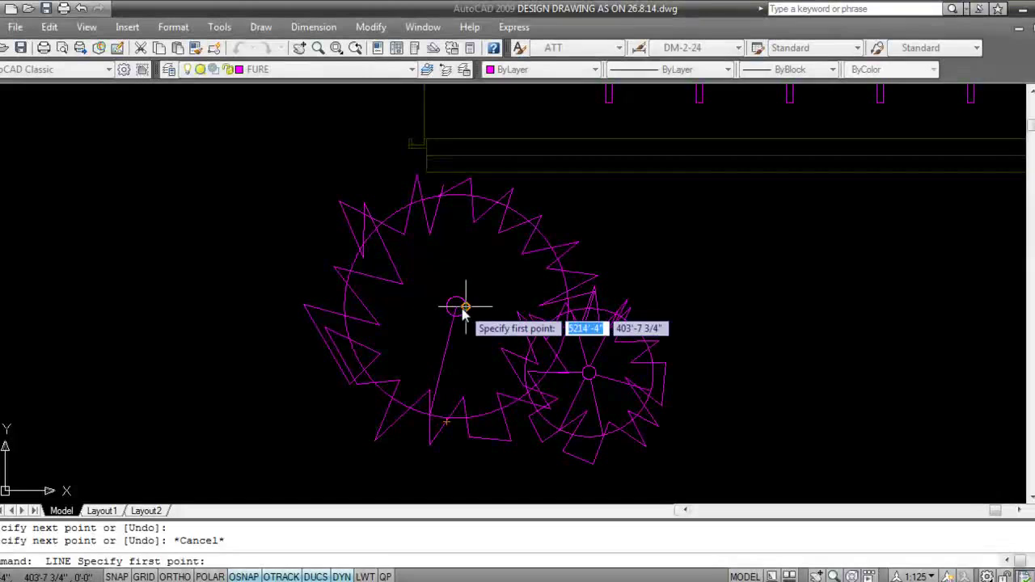
{"action": "left_click", "coordinate": [456, 307]}
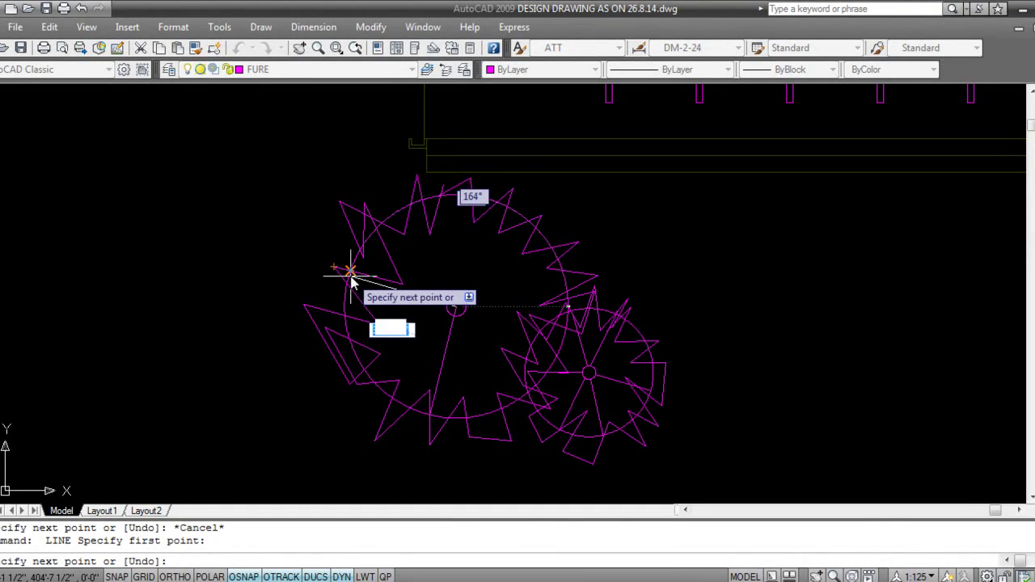
{"action": "left_click", "coordinate": [349, 271]}
{"action": "key", "text": "Return"}
{"action": "key", "text": "Return"}
{"action": "left_click", "coordinate": [456, 302]}
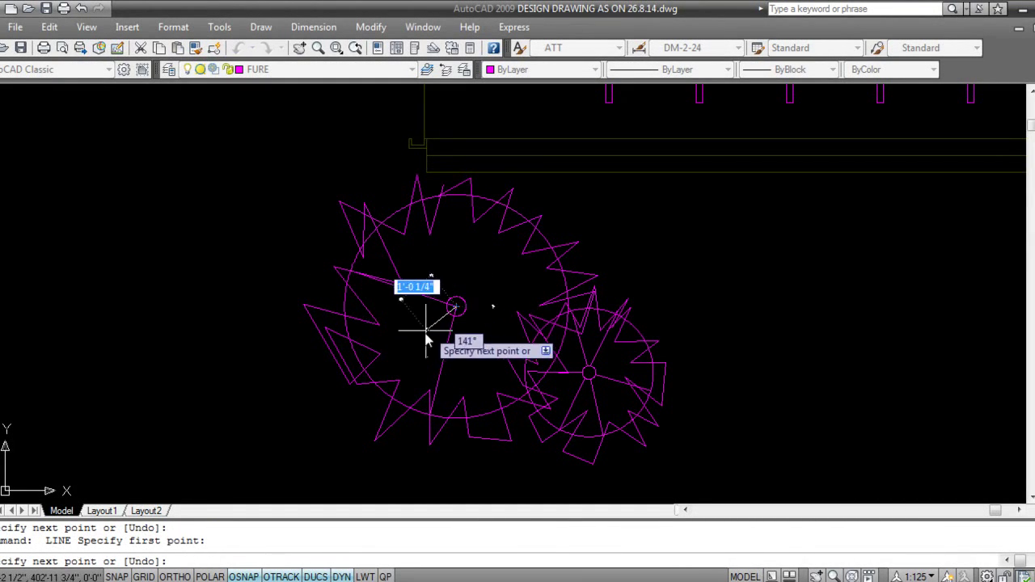
{"action": "left_click", "coordinate": [376, 377]}
{"action": "key", "text": "Return"}
Draw two lines from the larger symbol's center to its outer circle, one almost straight up and one toward the upper right at about 45°.
{"action": "key", "text": "Return"}
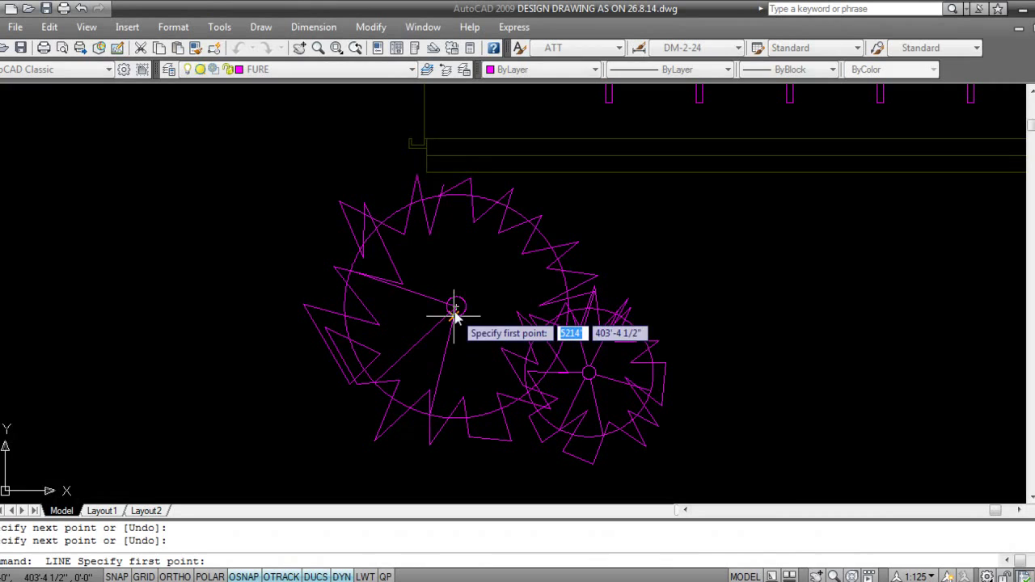
{"action": "left_click", "coordinate": [455, 309]}
{"action": "left_click", "coordinate": [442, 192]}
{"action": "key", "text": "Return"}
{"action": "key", "text": "Return"}
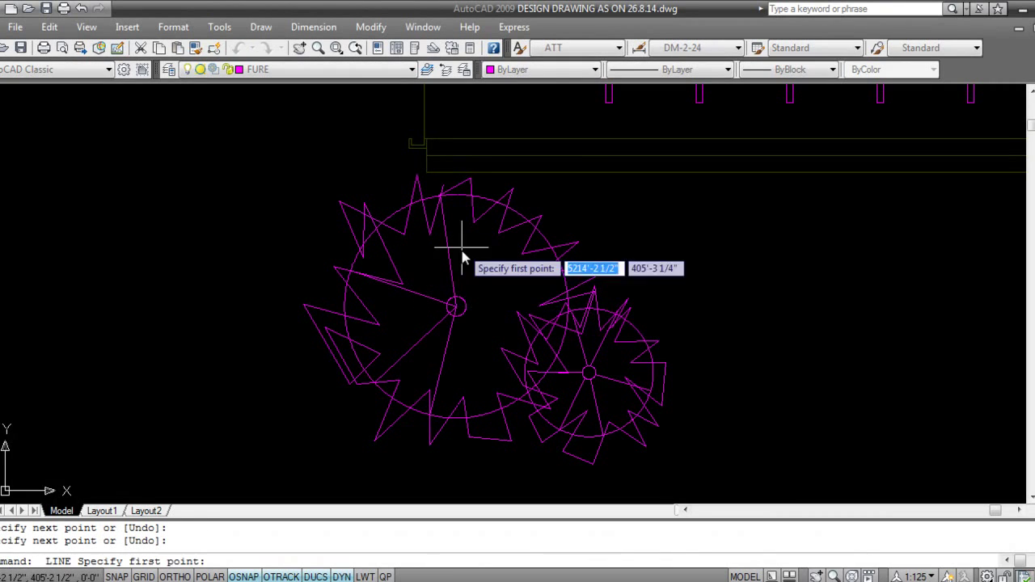
{"action": "left_click", "coordinate": [457, 306]}
{"action": "left_click", "coordinate": [534, 229]}
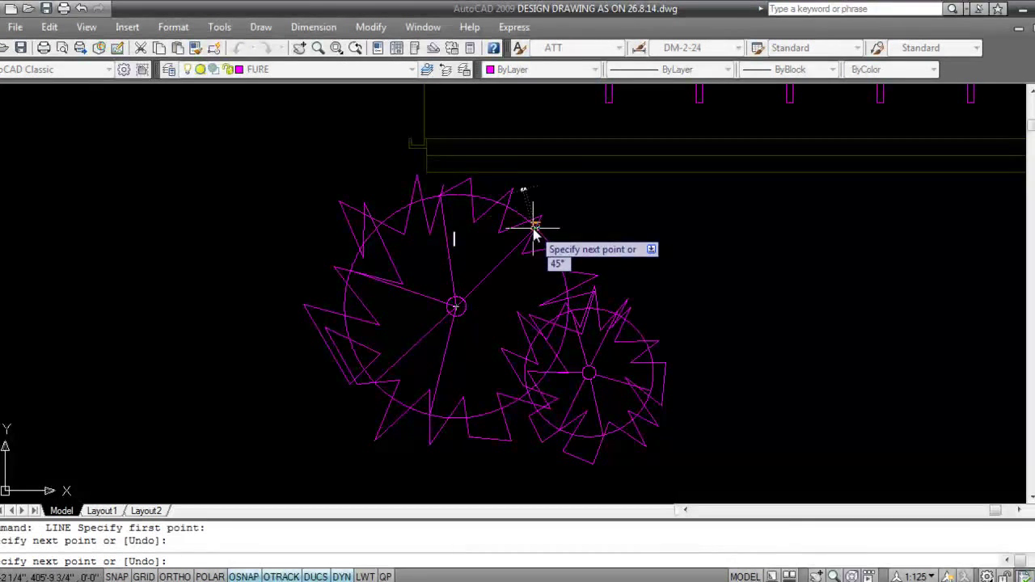
{"action": "key", "text": "Return"}
Draw two lines from the larger symbol's center to its outer circle, one toward the lower right and one steeply downward and slightly right.
{"action": "key", "text": "Return"}
{"action": "left_click", "coordinate": [456, 307]}
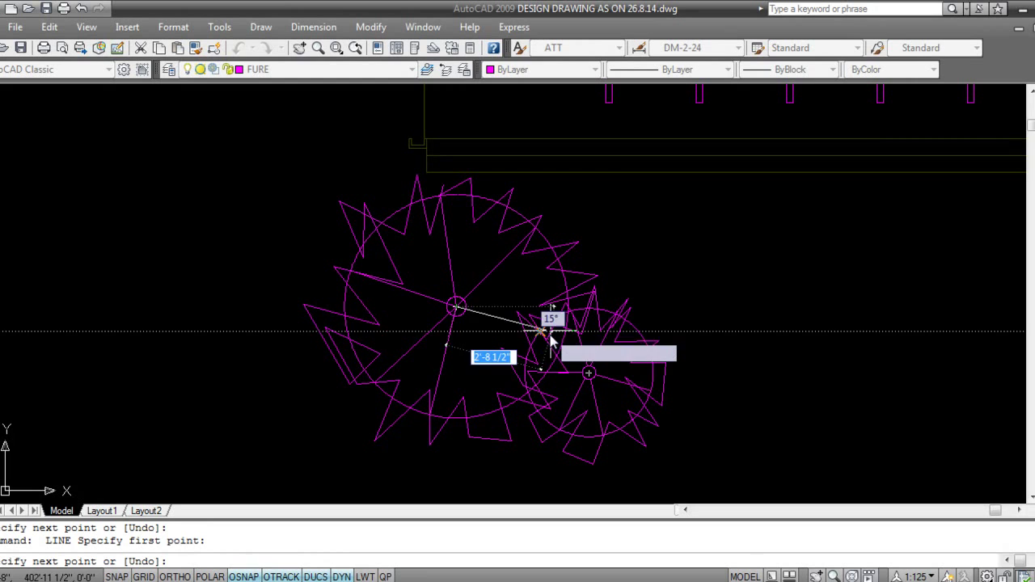
{"action": "left_click", "coordinate": [553, 360]}
{"action": "key", "text": "Return"}
{"action": "key", "text": "Return"}
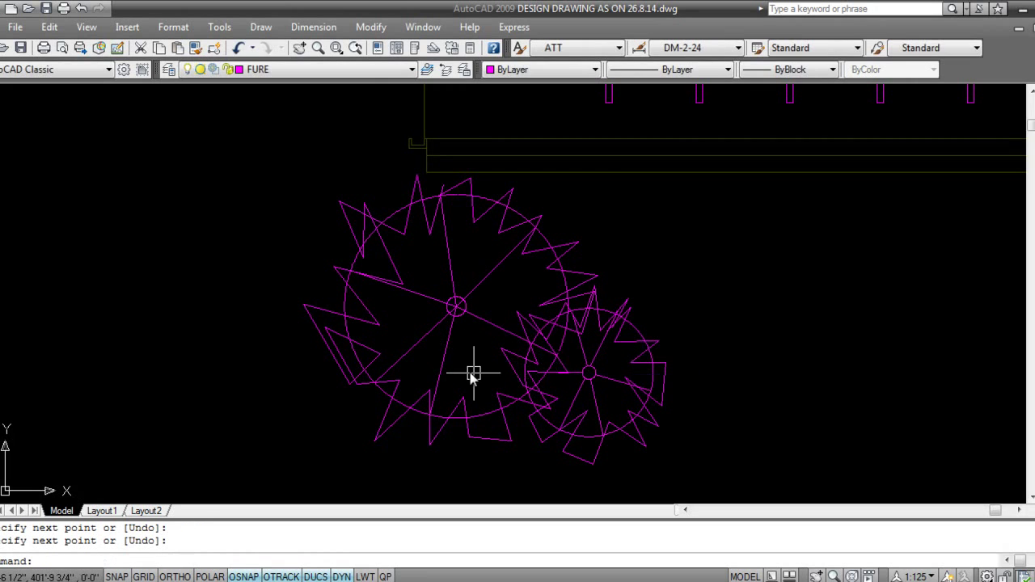
{"action": "left_click", "coordinate": [456, 306]}
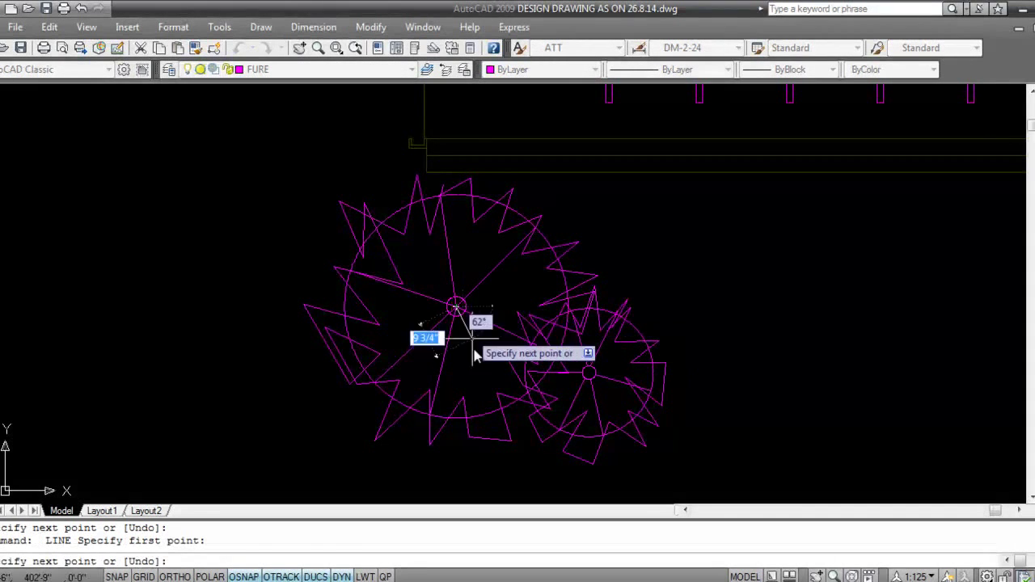
{"action": "left_click", "coordinate": [487, 410]}
{"action": "key", "text": "Return"}
Draw a line from the larger symbol's center to the right and slightly upward, ending at its outer circle.
{"action": "key", "text": "Return"}
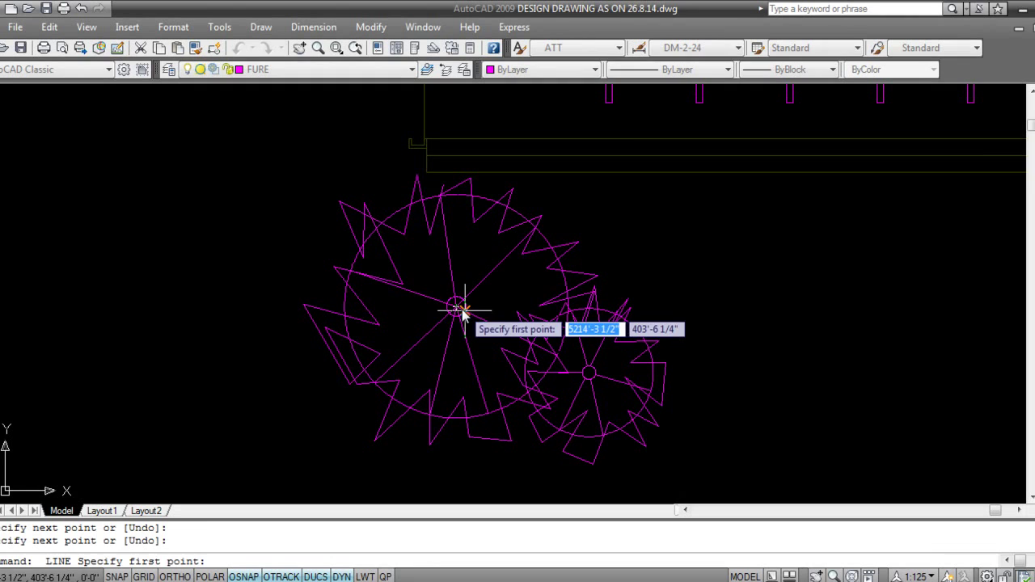
{"action": "left_click", "coordinate": [458, 306]}
{"action": "left_click", "coordinate": [566, 284]}
{"action": "key", "text": "Return"}
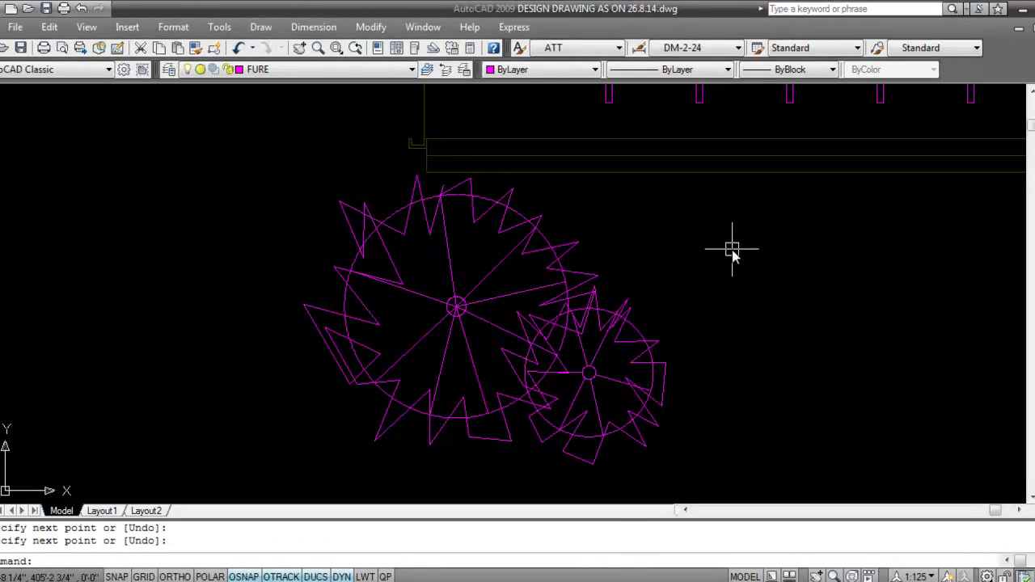
{"action": "scroll", "coordinate": [449, 319], "scroll_direction": "up", "scroll_amount": 4}
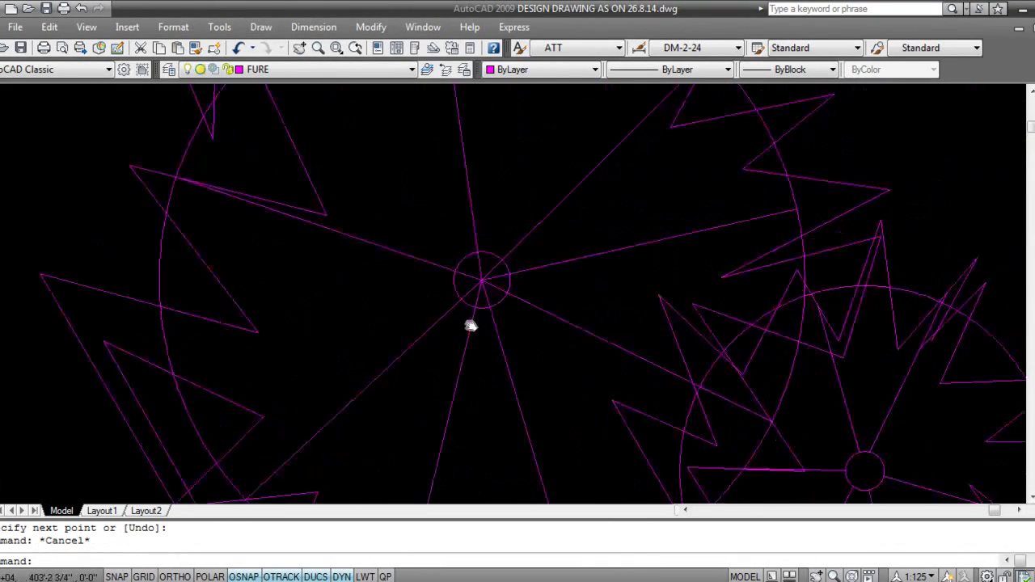
{"action": "left_click", "coordinate": [503, 288]}
{"action": "scroll", "coordinate": [511, 288], "scroll_direction": "up", "scroll_amount": 3}
{"action": "key", "text": "Escape"}
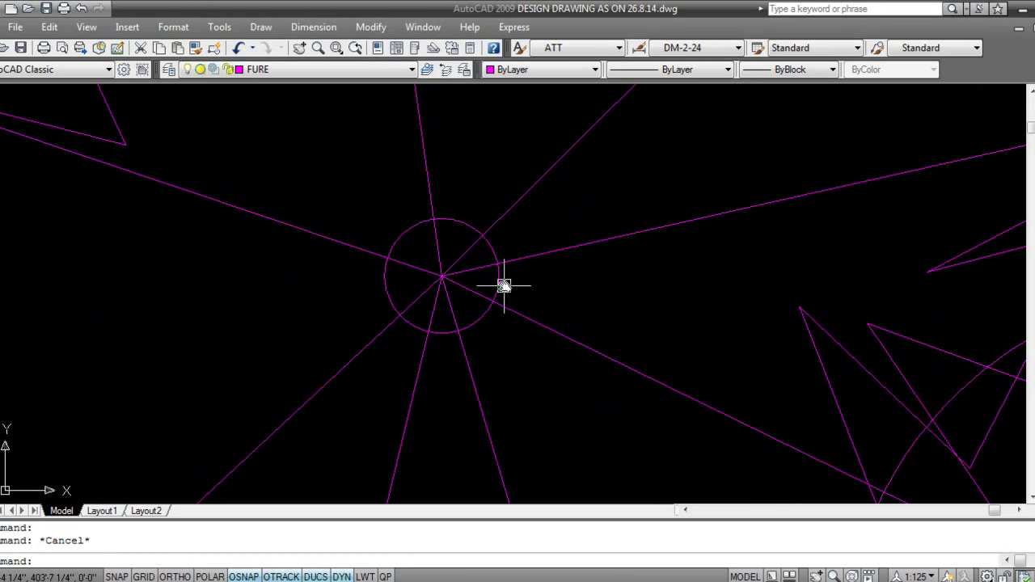
{"action": "left_click", "coordinate": [496, 284]}
{"action": "type", "text": "tr"}
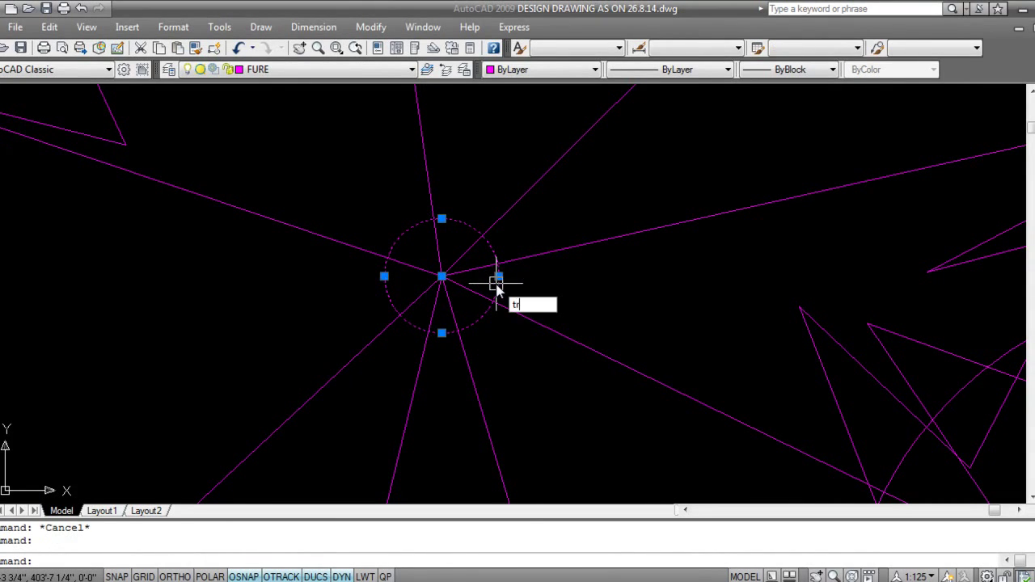
{"action": "key", "text": "Return"}
{"action": "left_click", "coordinate": [518, 393]}
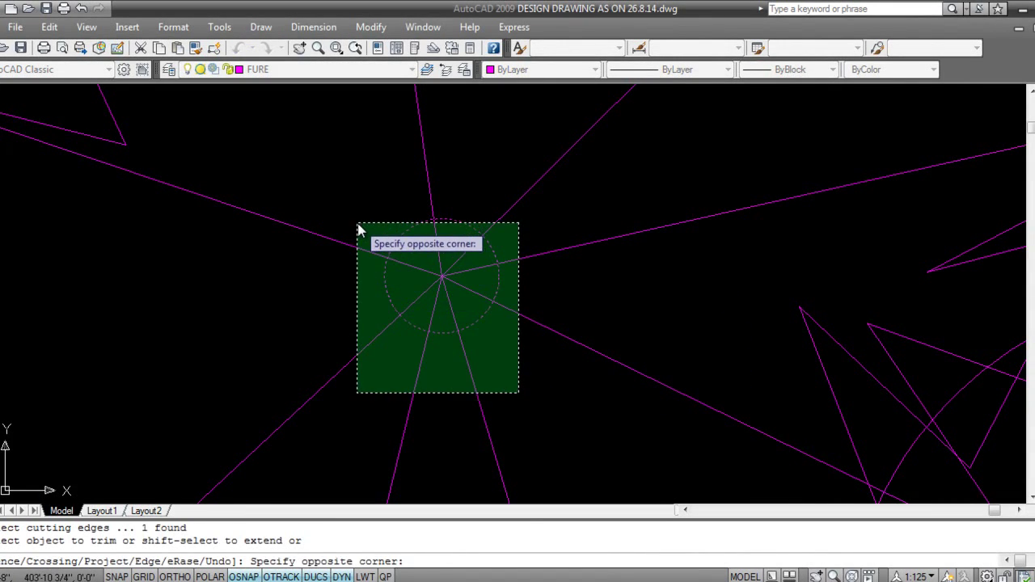
{"action": "key", "text": "Escape"}
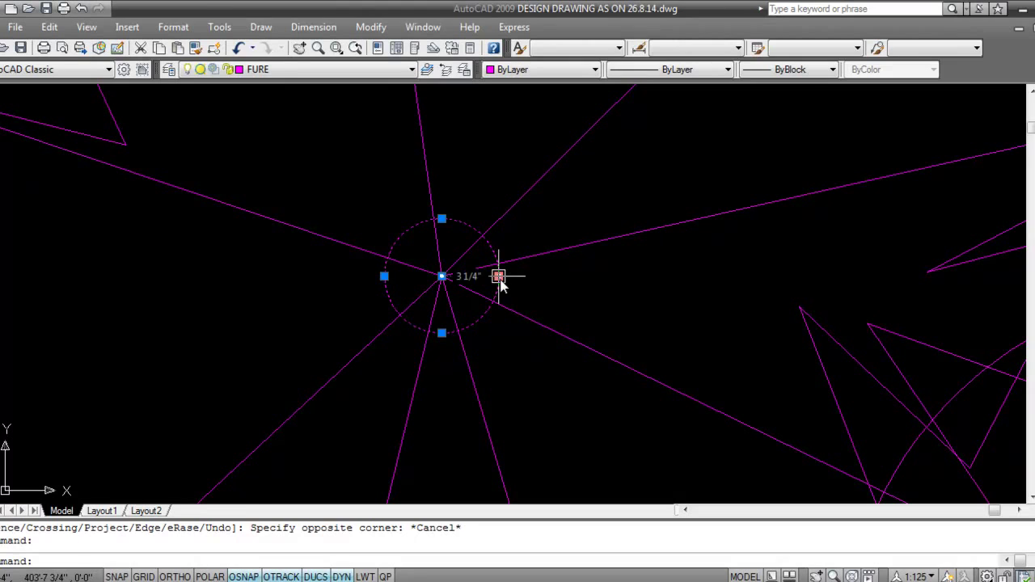
Trim away the parts of all radiating lines that lie inside the larger symbol's small center circle.
{"action": "type", "text": "t"}
{"action": "key", "text": "Return"}
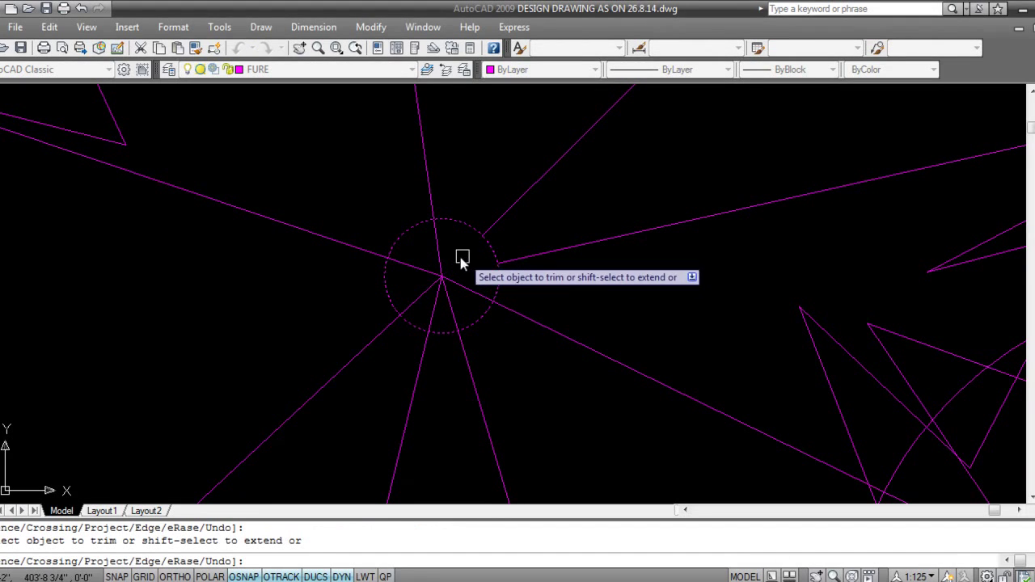
{"action": "left_click", "coordinate": [458, 254]}
{"action": "left_click", "coordinate": [421, 277]}
{"action": "left_click", "coordinate": [456, 277]}
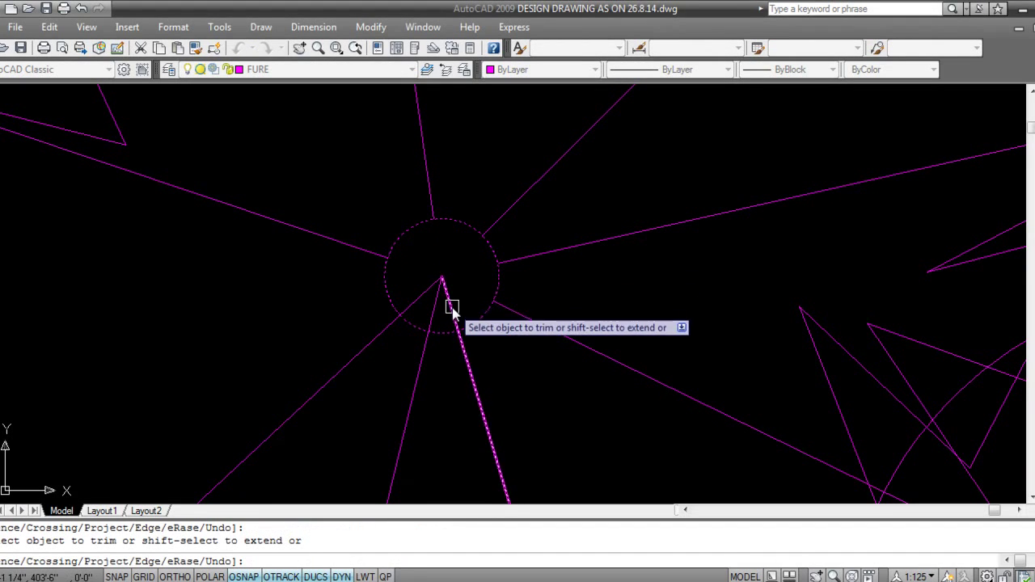
{"action": "left_click", "coordinate": [452, 307]}
{"action": "left_click", "coordinate": [435, 306]}
{"action": "left_click", "coordinate": [425, 296]}
{"action": "scroll", "coordinate": [662, 340], "scroll_direction": "down", "scroll_amount": 8}
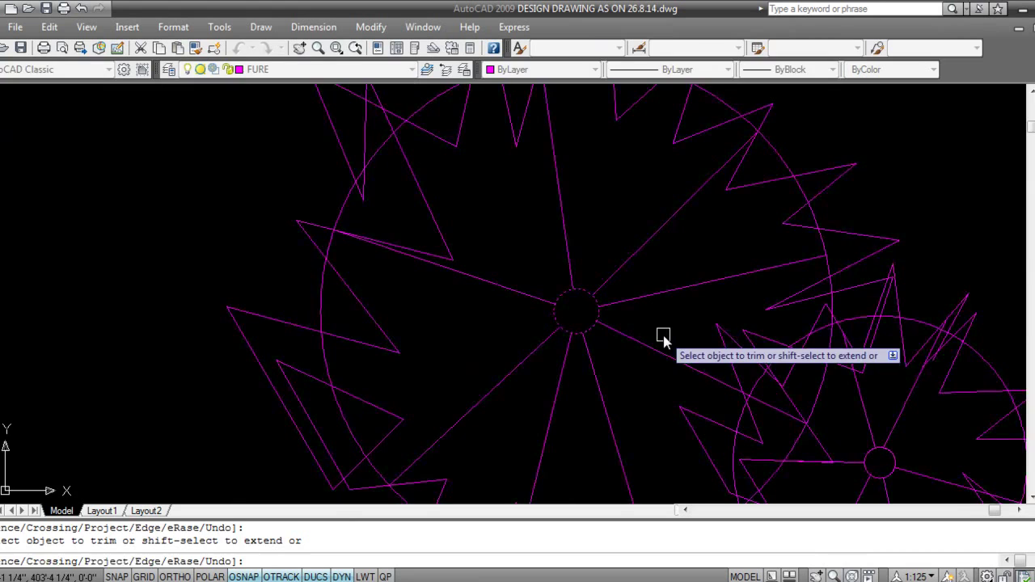
{"action": "key", "text": "Escape"}
Try to trim the larger symbol's lower-right radiating line where it overlaps the smaller symbol, using both symbols as cutting edges.
{"action": "type", "text": "tr"}
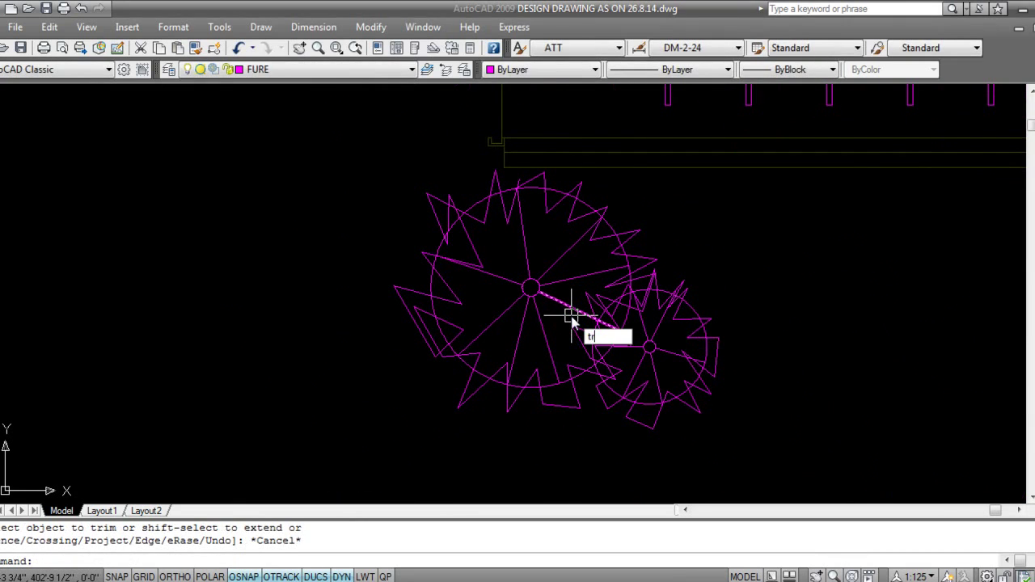
{"action": "key", "text": "Return"}
{"action": "left_click", "coordinate": [752, 449]}
{"action": "left_click", "coordinate": [367, 183]}
{"action": "key", "text": "Return"}
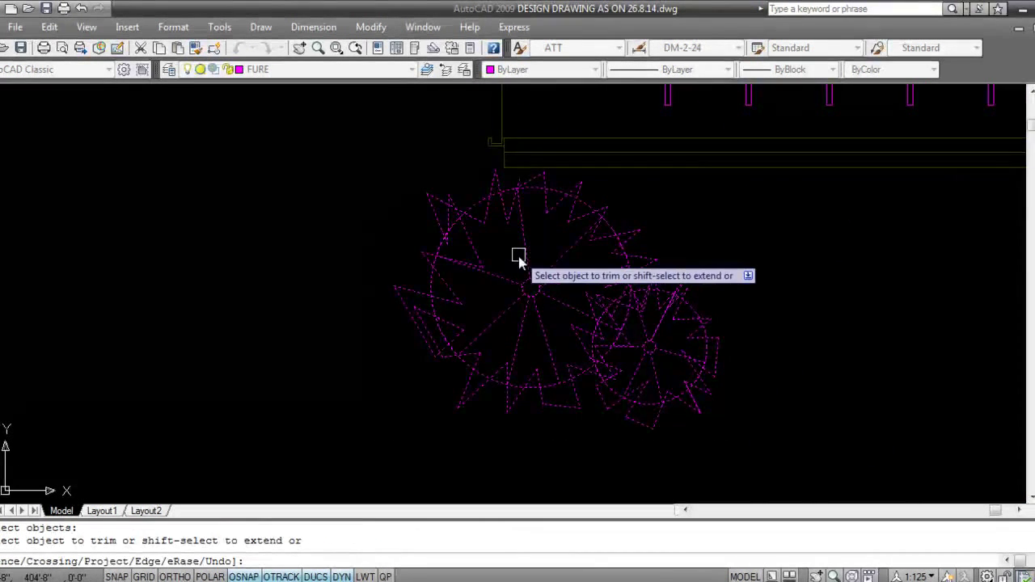
{"action": "scroll", "coordinate": [517, 259], "scroll_direction": "up", "scroll_amount": 3}
{"action": "middle_click_drag", "start_coordinate": [620, 307], "coordinate": [444, 283]}
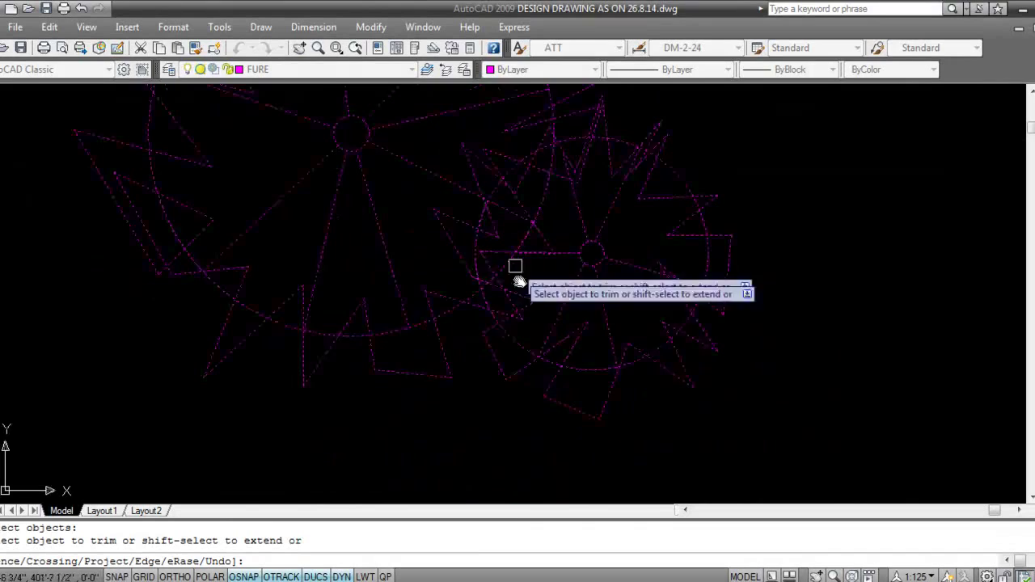
{"action": "scroll", "coordinate": [510, 359], "scroll_direction": "up", "scroll_amount": 2}
{"action": "middle_click_drag", "start_coordinate": [573, 224], "coordinate": [573, 283]}
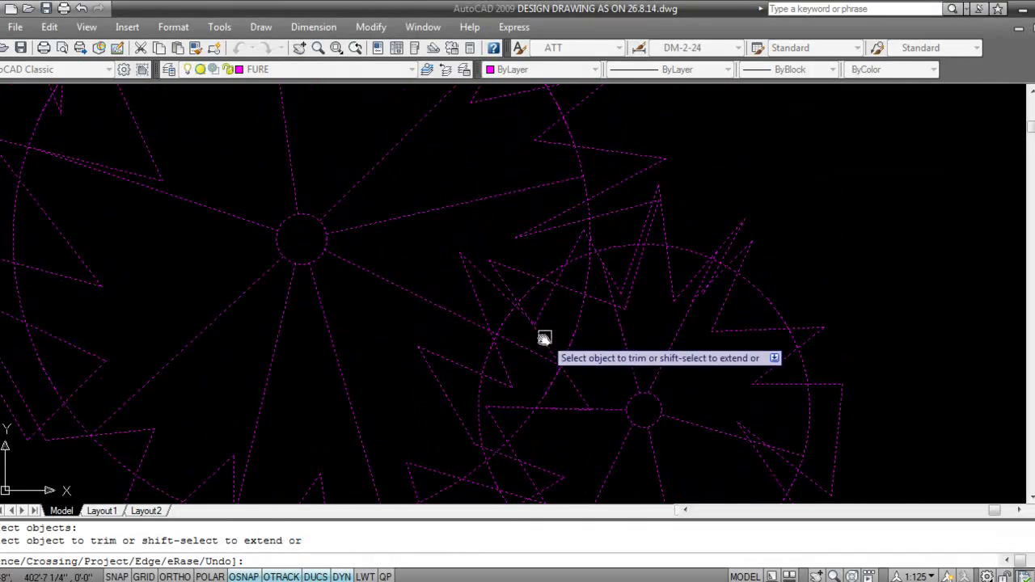
{"action": "left_click", "coordinate": [524, 348]}
{"action": "middle_click_drag", "start_coordinate": [551, 369], "coordinate": [602, 223]}
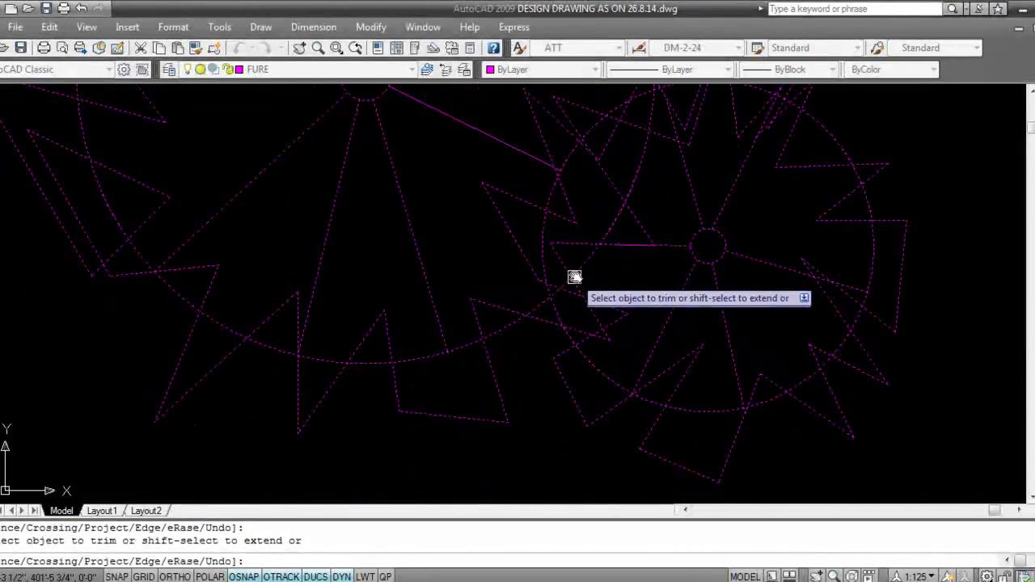
Try to trim the zigzag points lying inside the larger circle along its left and upper-left side.
{"action": "scroll", "coordinate": [605, 249], "scroll_direction": "down", "scroll_amount": 2}
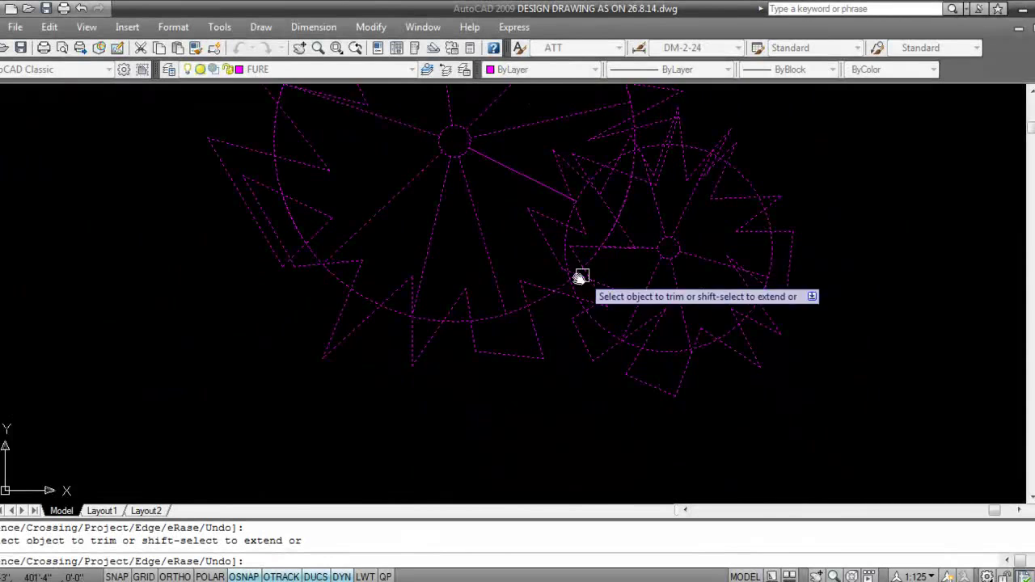
{"action": "middle_click_drag", "start_coordinate": [536, 283], "coordinate": [529, 316]}
{"action": "middle_click_drag", "start_coordinate": [414, 363], "coordinate": [442, 394]}
{"action": "middle_click_drag", "start_coordinate": [376, 308], "coordinate": [530, 278]}
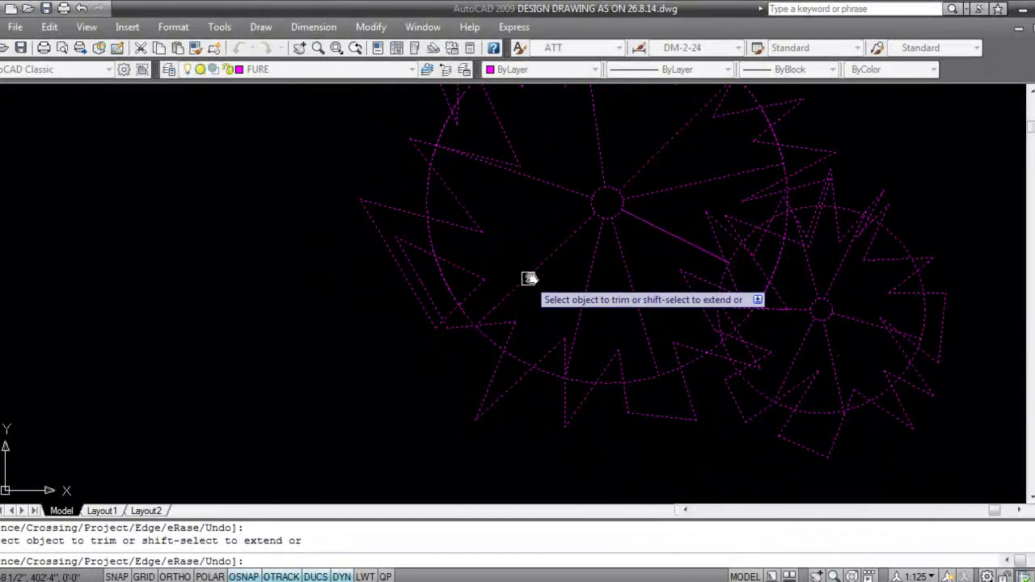
{"action": "left_click", "coordinate": [474, 271]}
{"action": "left_click", "coordinate": [455, 227]}
{"action": "middle_click_drag", "start_coordinate": [456, 227], "coordinate": [452, 288]}
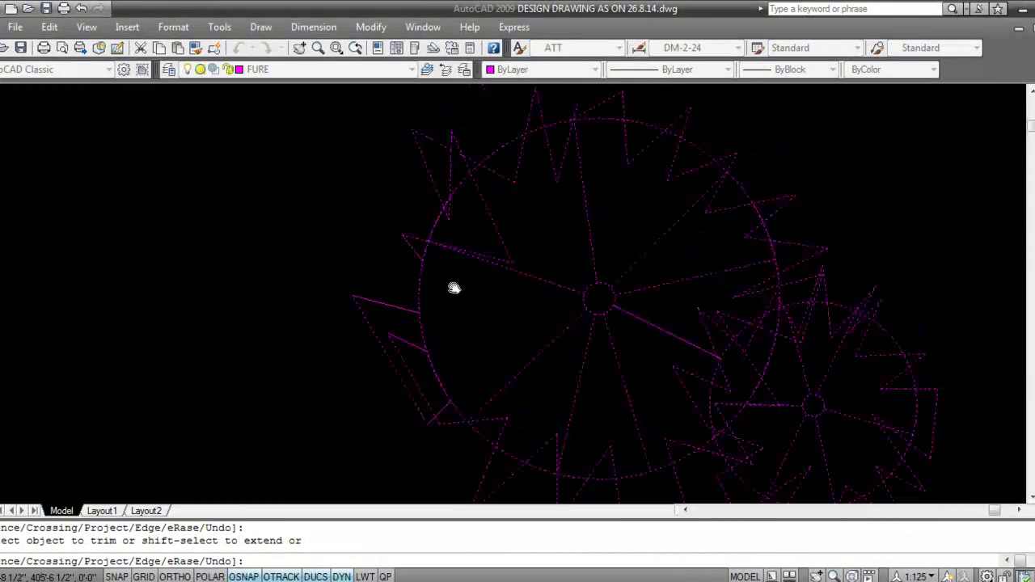
{"action": "left_click", "coordinate": [499, 265]}
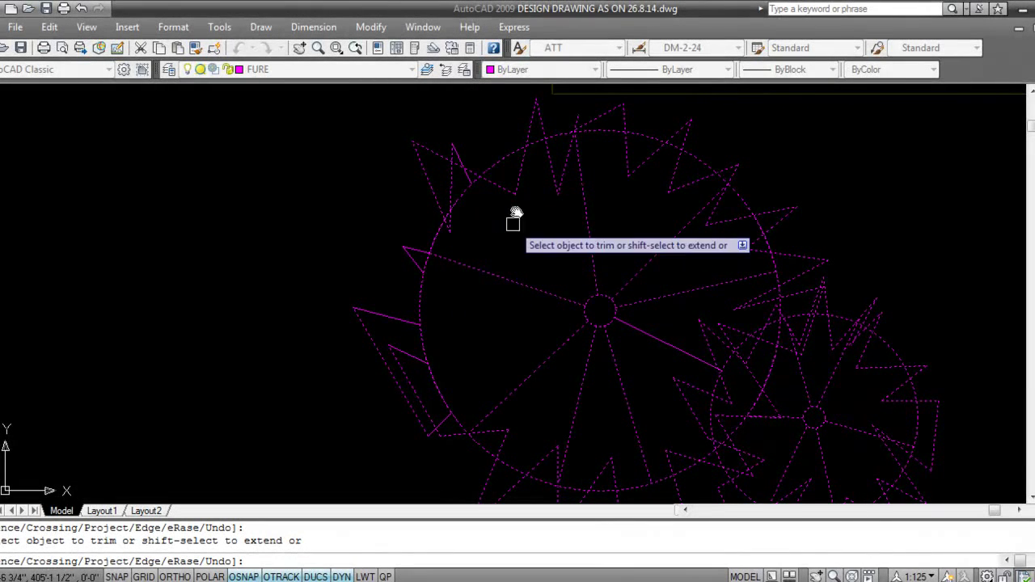
Try to trim the zigzag points inside the larger circle along its top and upper right, and undo the whole trim.
{"action": "left_click", "coordinate": [515, 188]}
{"action": "left_click", "coordinate": [554, 184]}
{"action": "left_click", "coordinate": [515, 195]}
{"action": "left_click", "coordinate": [559, 189]}
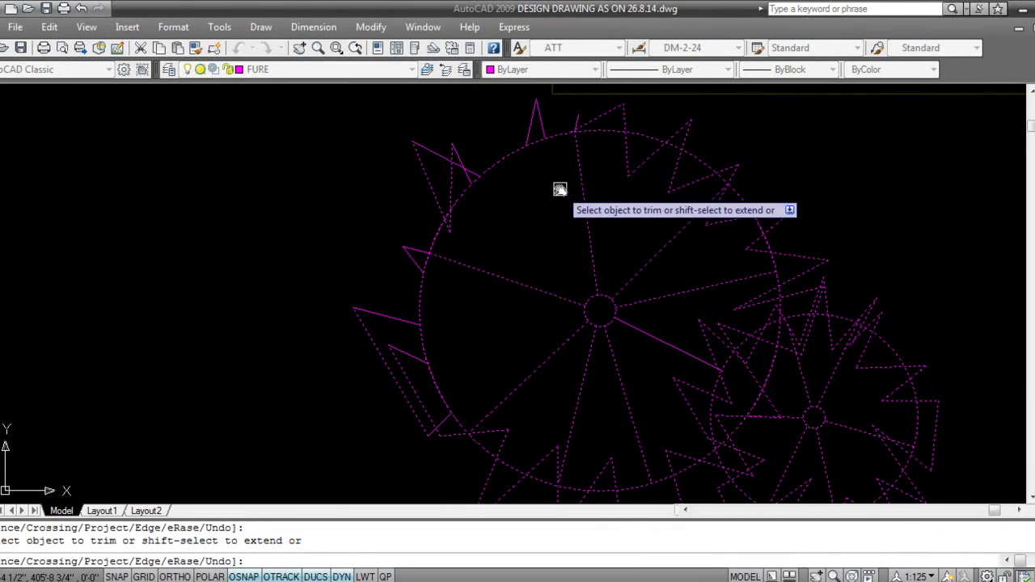
{"action": "left_click", "coordinate": [634, 169]}
{"action": "left_click", "coordinate": [669, 181]}
{"action": "left_click", "coordinate": [632, 168]}
{"action": "left_click", "coordinate": [697, 182]}
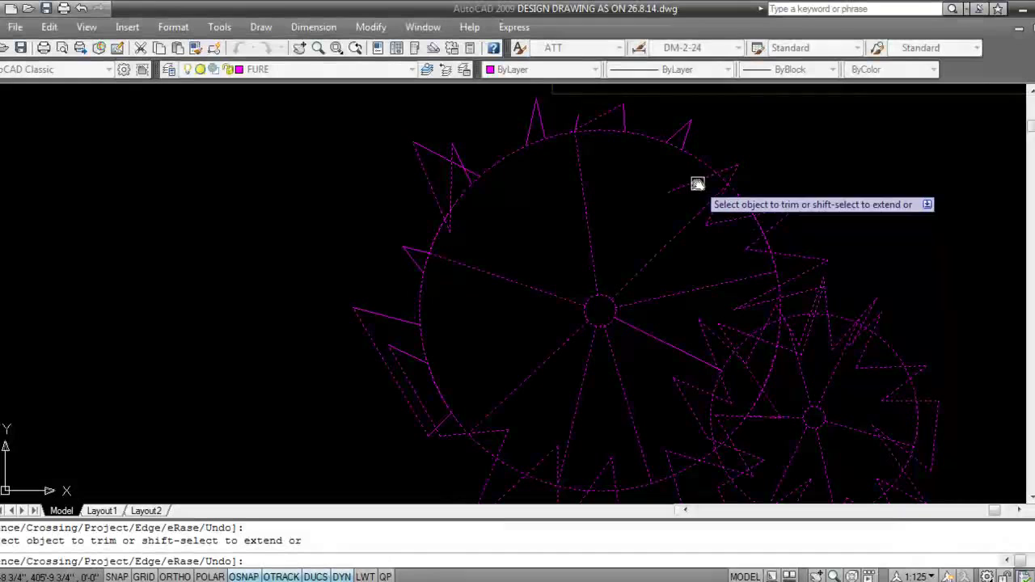
{"action": "left_click", "coordinate": [714, 226]}
{"action": "left_click", "coordinate": [714, 218]}
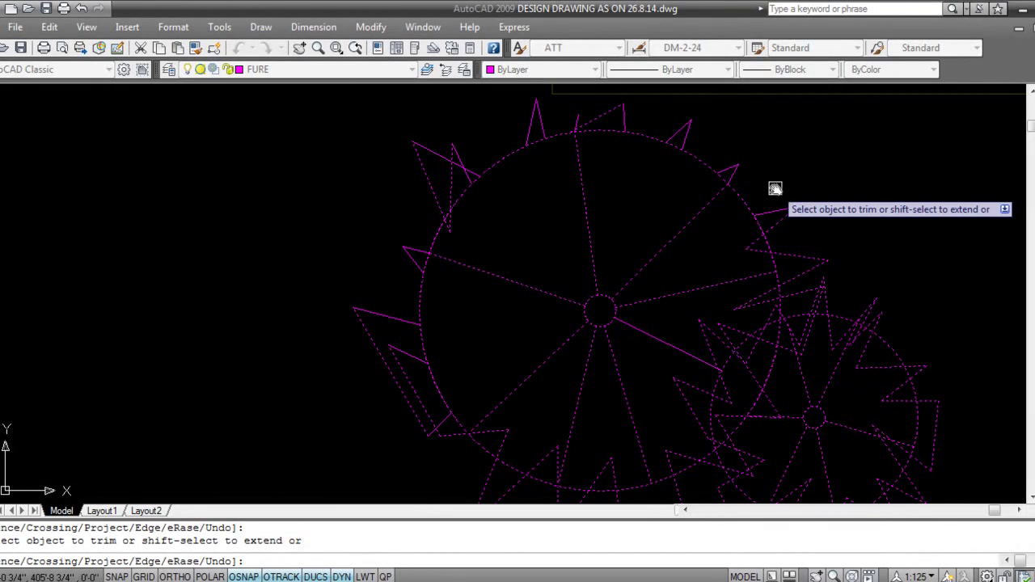
{"action": "key", "text": "Escape"}
{"action": "key", "text": "ctrl+z"}
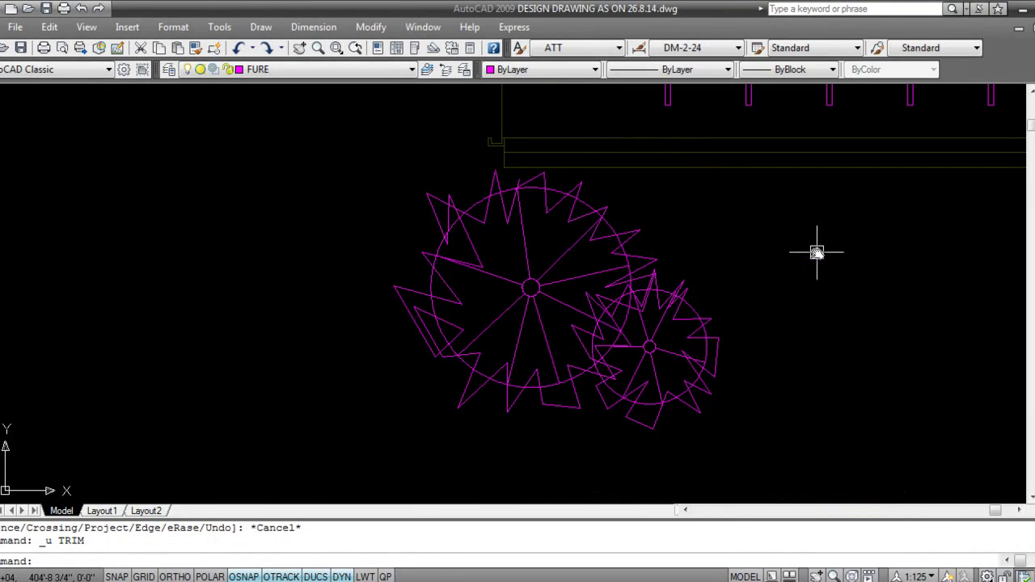
Start a block definition named "Trees outside" with its base point at the center of the larger plant symbol.
{"action": "scroll", "coordinate": [706, 350], "scroll_direction": "down", "scroll_amount": 2}
{"action": "middle_click_drag", "start_coordinate": [720, 296], "coordinate": [566, 365]}
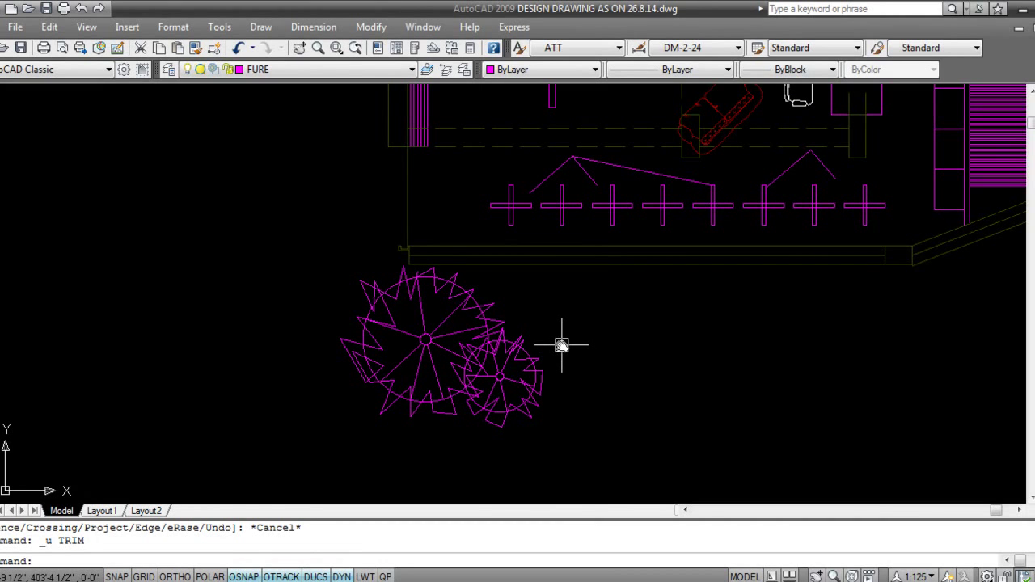
{"action": "mouse_move", "coordinate": [530, 377]}
{"action": "middle_mouse_down"}
{"action": "mouse_move", "coordinate": [574, 365]}
{"action": "mouse_move", "coordinate": [536, 328]}
{"action": "middle_mouse_up"}
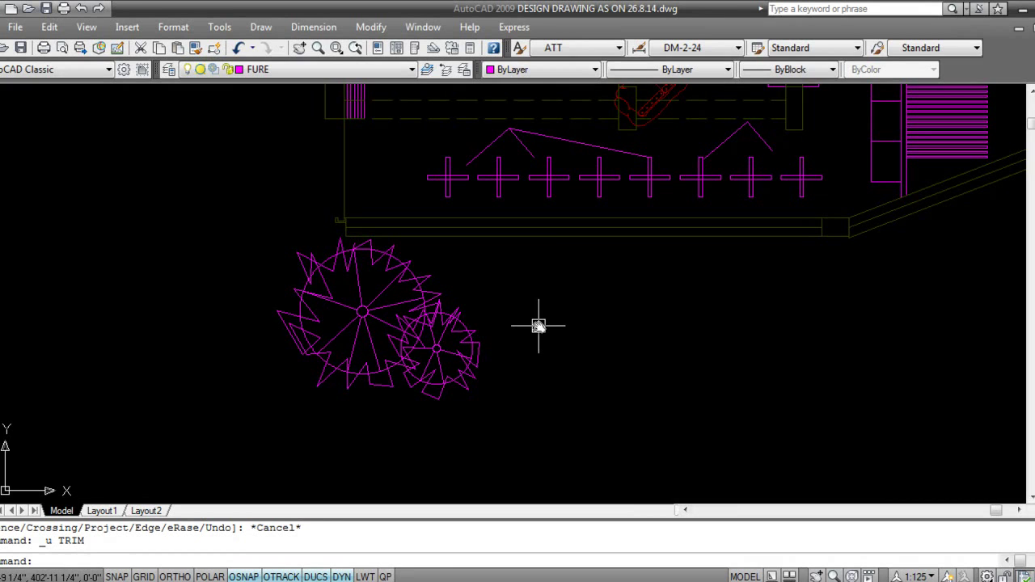
{"action": "type", "text": "b"}
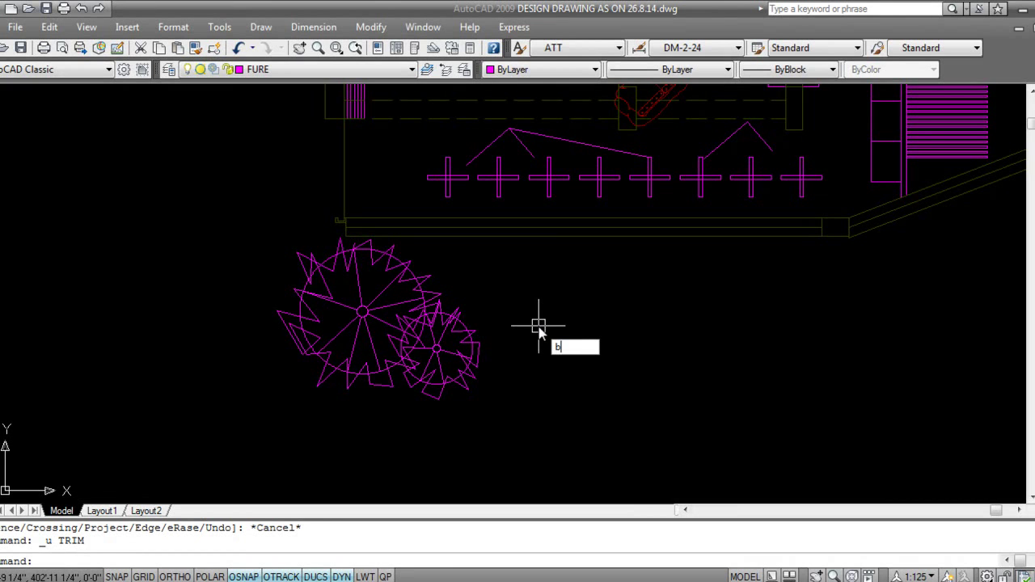
{"action": "key", "text": "Return"}
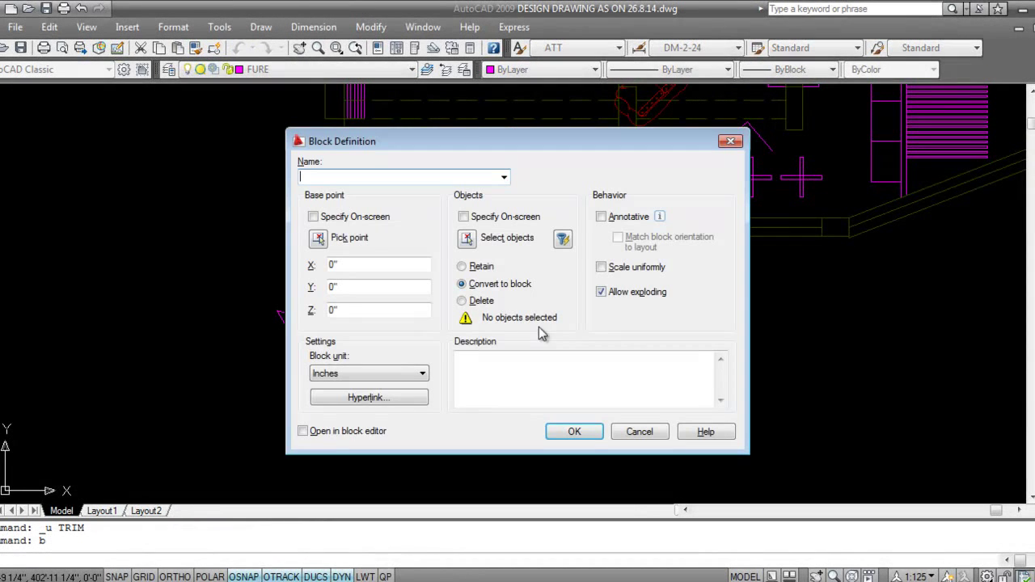
{"action": "left_click", "coordinate": [316, 240]}
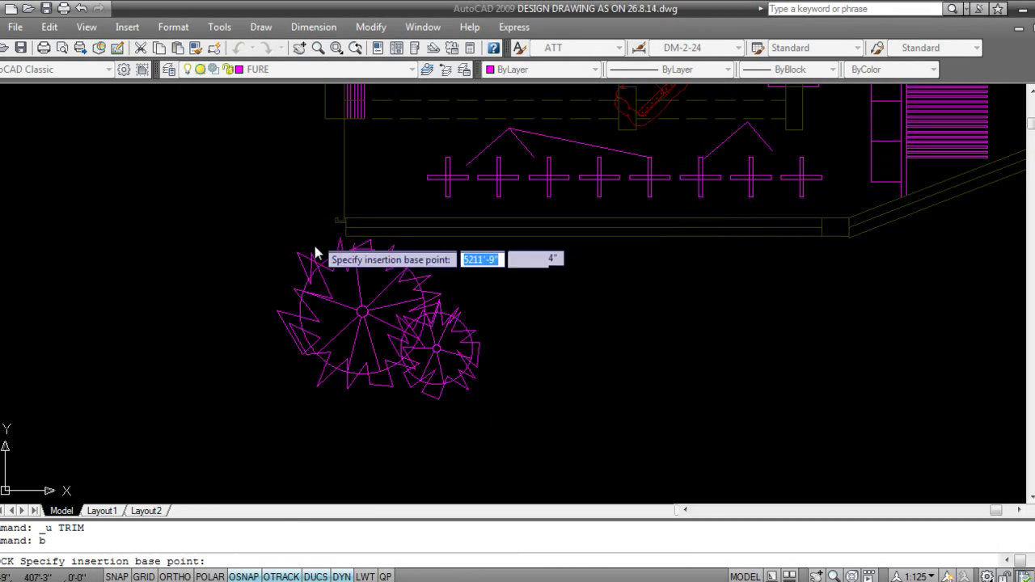
{"action": "left_click", "coordinate": [365, 309]}
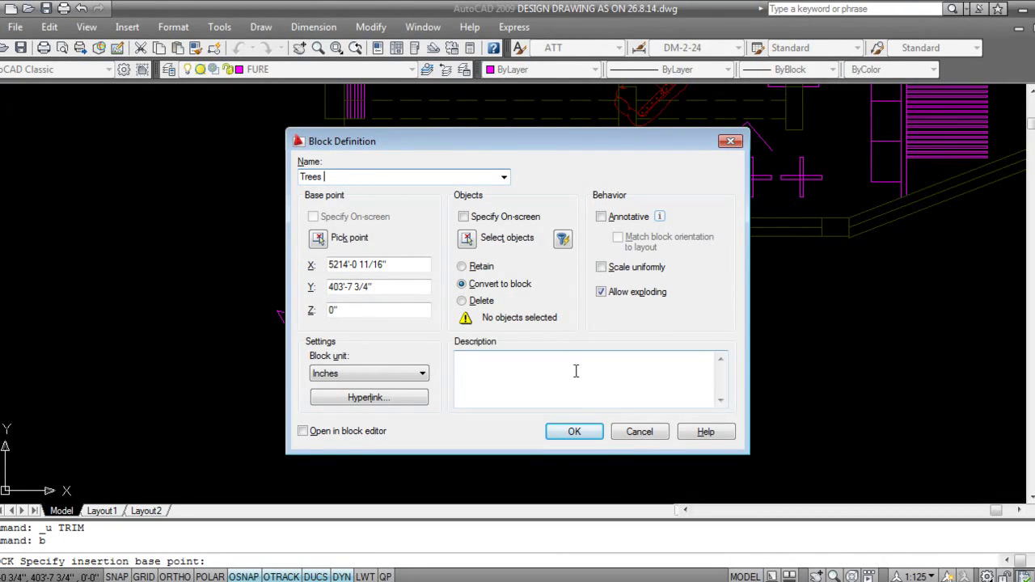
{"action": "type", "text": "outside"}
Select both plant symbols as the block's objects and create the block.
{"action": "left_click", "coordinate": [476, 237]}
{"action": "left_click", "coordinate": [546, 437]}
{"action": "left_click", "coordinate": [229, 236]}
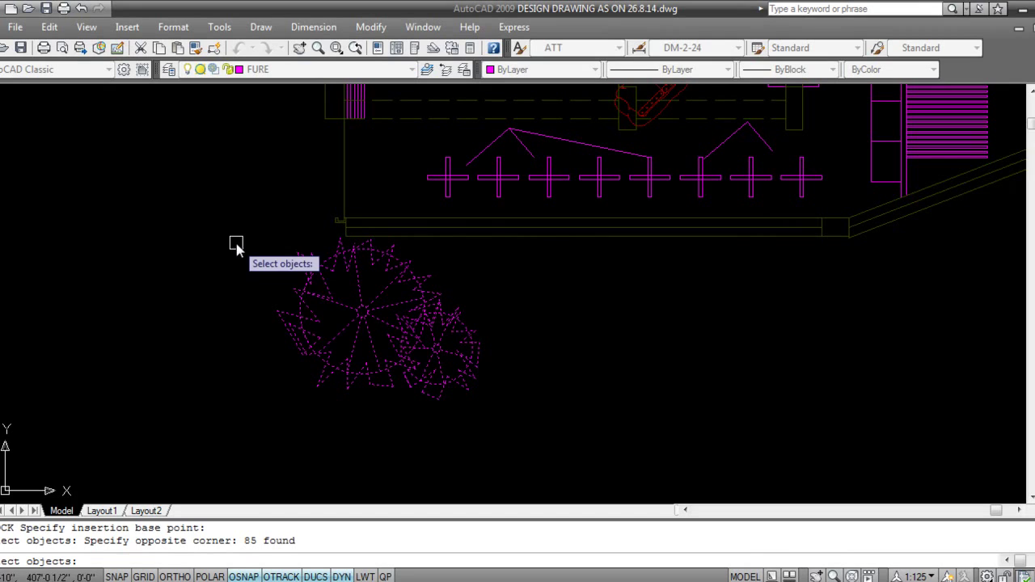
{"action": "key", "text": "Return"}
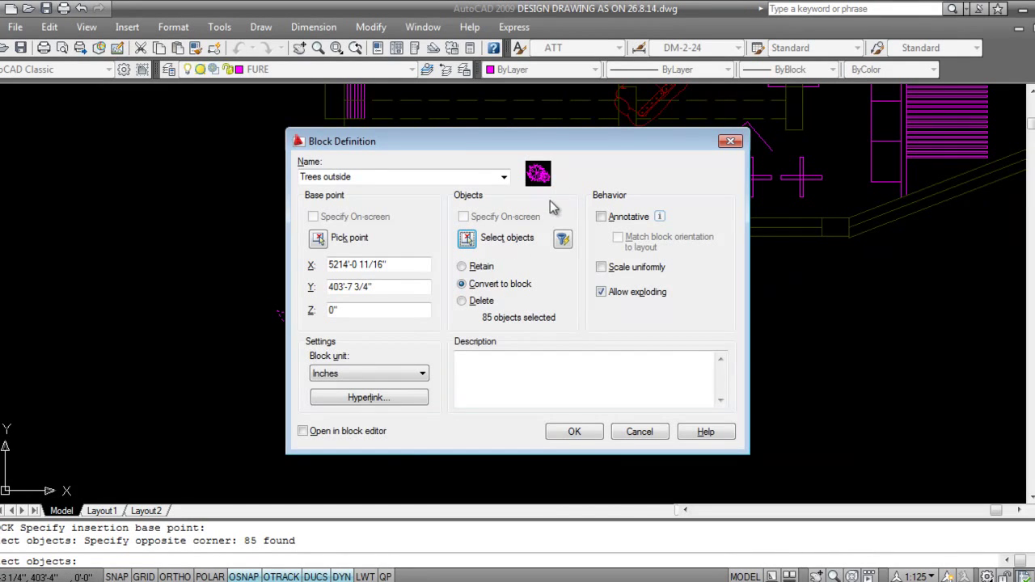
{"action": "left_click", "coordinate": [568, 432]}
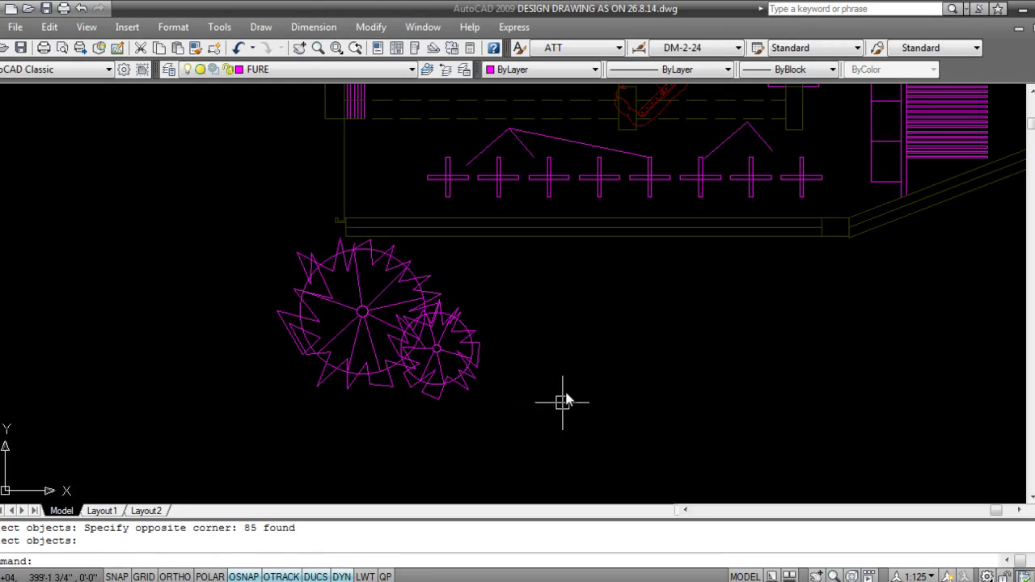
Insert a "Trees outside" block just below the right end of the plan's straight front wall.
{"action": "middle_click_drag", "start_coordinate": [599, 354], "coordinate": [454, 334]}
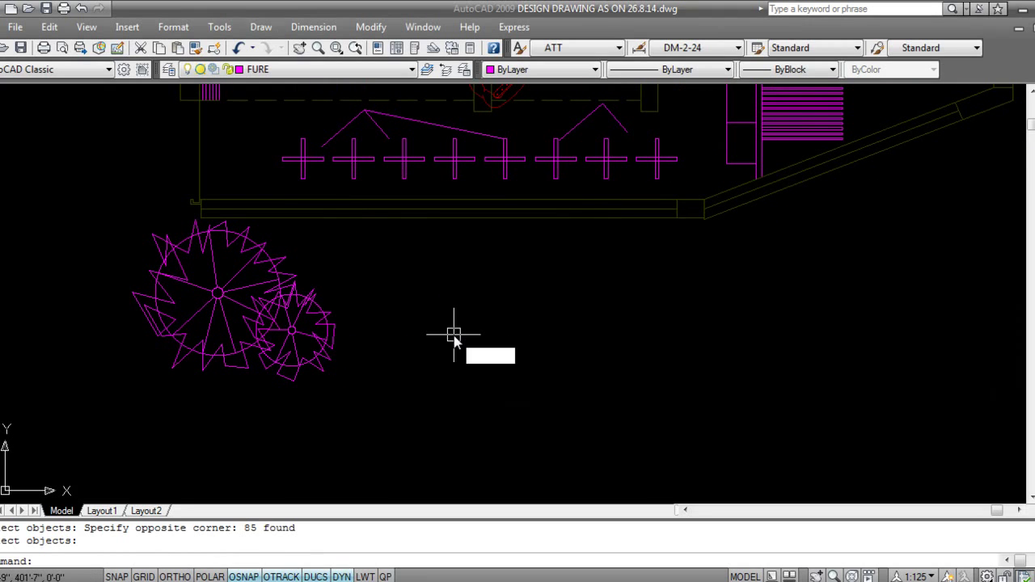
{"action": "key", "text": "Return"}
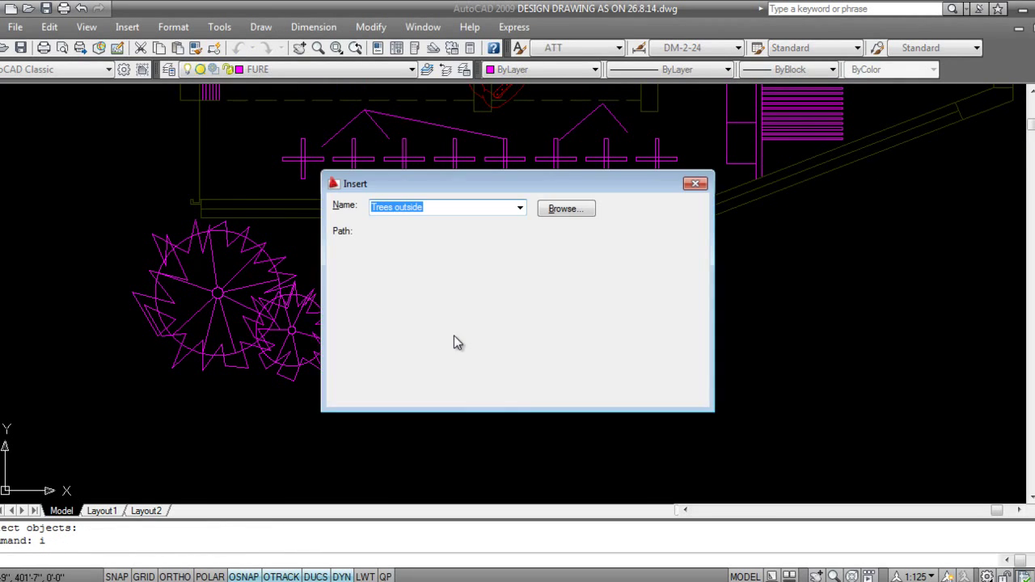
{"action": "left_click", "coordinate": [531, 392]}
{"action": "left_click", "coordinate": [697, 343]}
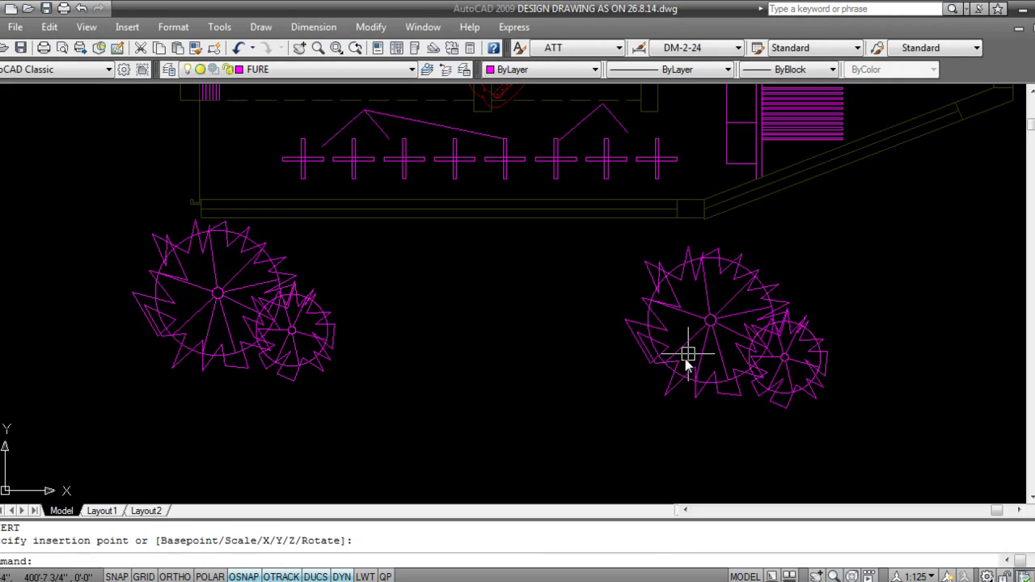
Insert another "Trees outside" block farther below the plan, between the two existing tree groups.
{"action": "middle_click_drag", "start_coordinate": [515, 431], "coordinate": [582, 312]}
{"action": "scroll", "coordinate": [583, 311], "scroll_direction": "down", "scroll_amount": 1}
{"action": "key", "text": "Return"}
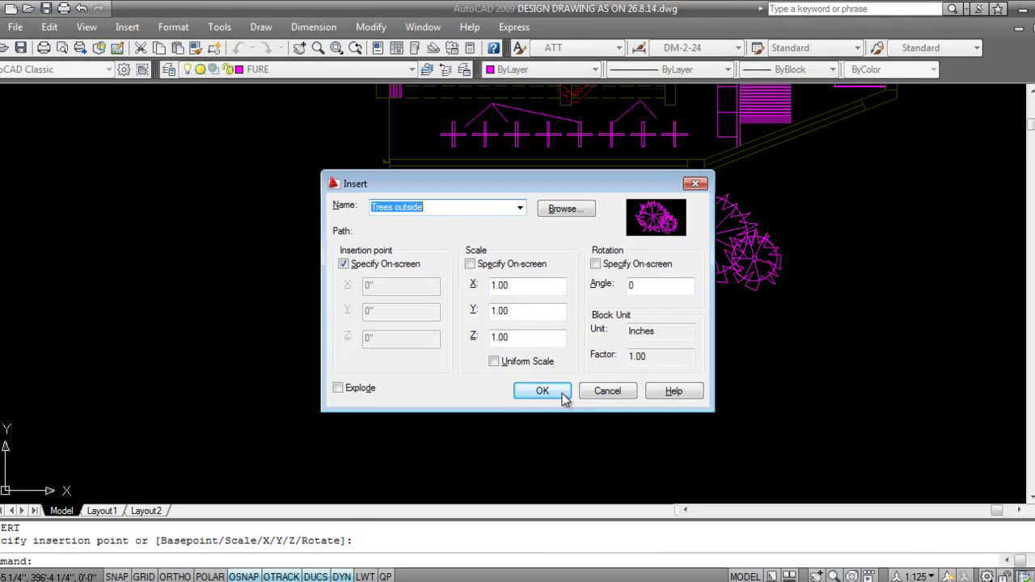
{"action": "left_click", "coordinate": [531, 392]}
{"action": "left_click", "coordinate": [503, 412]}
{"action": "left_click", "coordinate": [275, 326]}
{"action": "key", "text": "Return"}
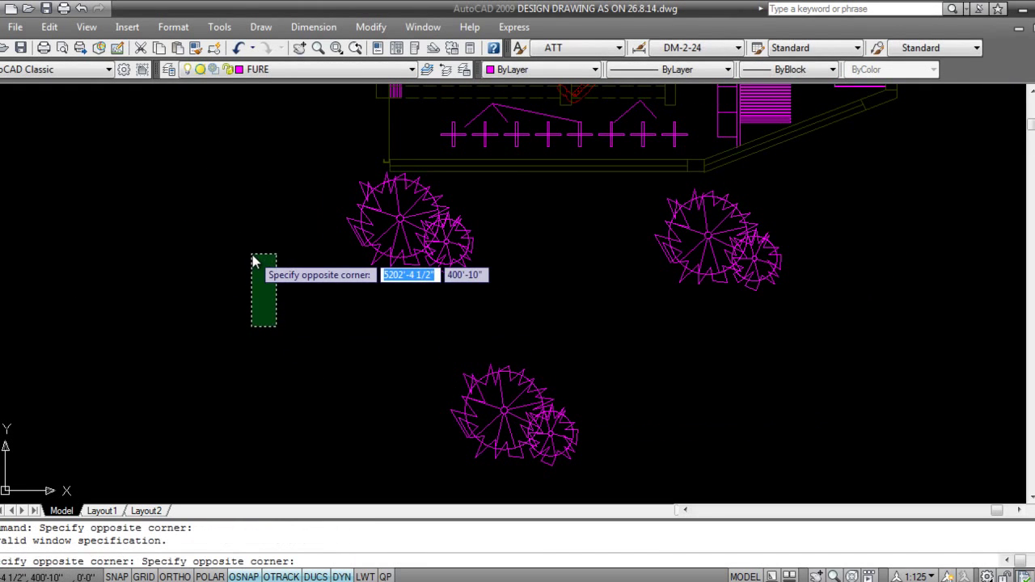
{"action": "key", "text": "Escape"}
Insert another "Trees outside" block to the left of and slightly below the original tree group.
{"action": "key", "text": "Return"}
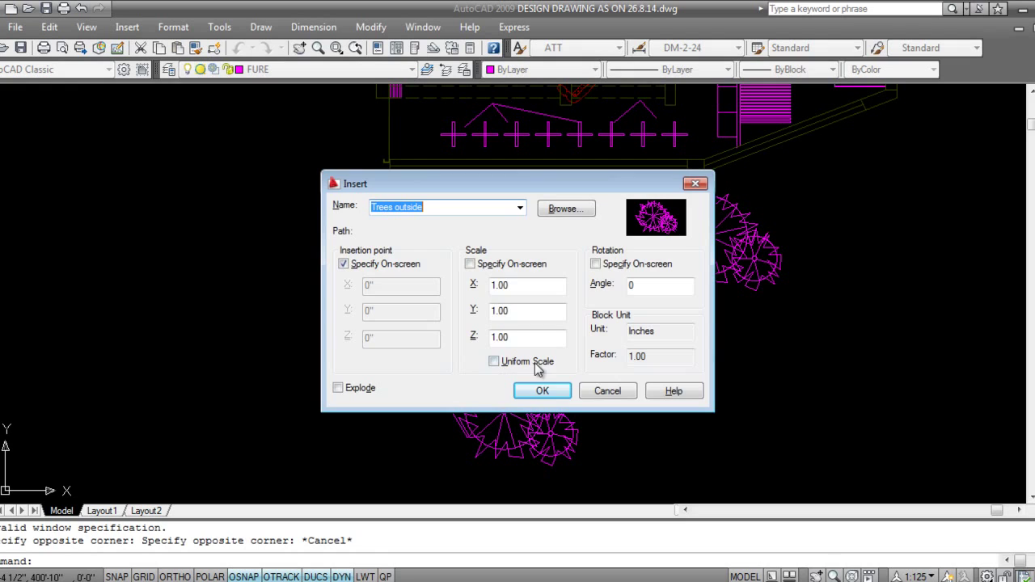
{"action": "left_click", "coordinate": [545, 391]}
{"action": "left_click", "coordinate": [220, 283]}
{"action": "key", "text": "Return"}
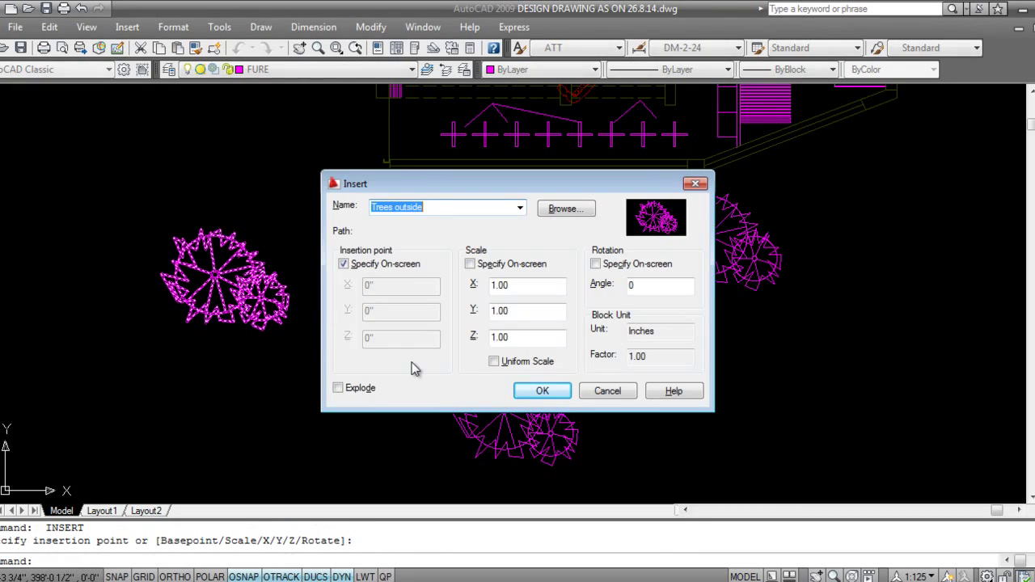
{"action": "left_click", "coordinate": [543, 391]}
{"action": "left_click", "coordinate": [600, 345]}
{"action": "left_click", "coordinate": [598, 393]}
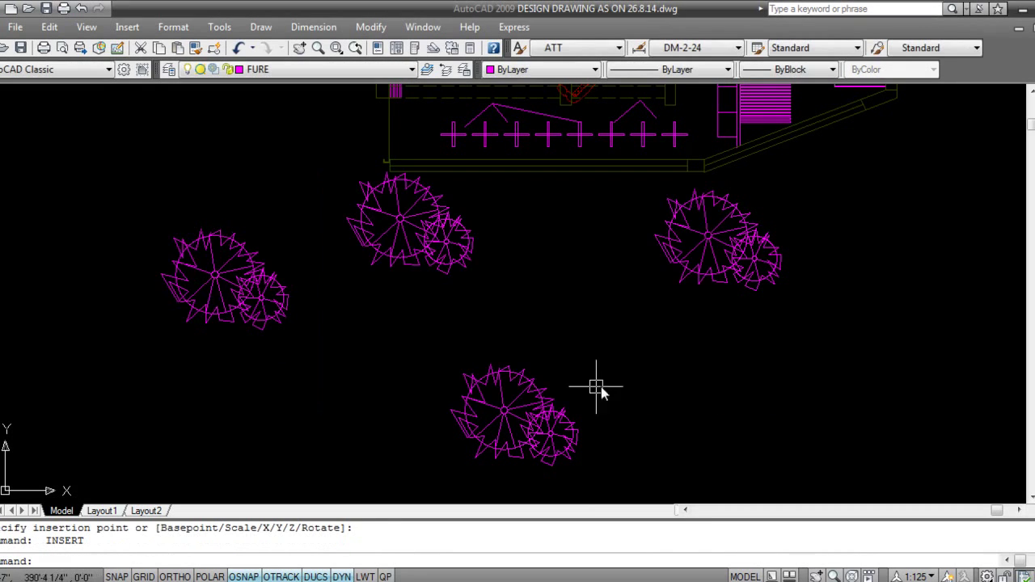
Insert another "Trees outside" block outside the angled wall at the plan's lower-right corner.
{"action": "key", "text": "Return"}
{"action": "left_click", "coordinate": [558, 392]}
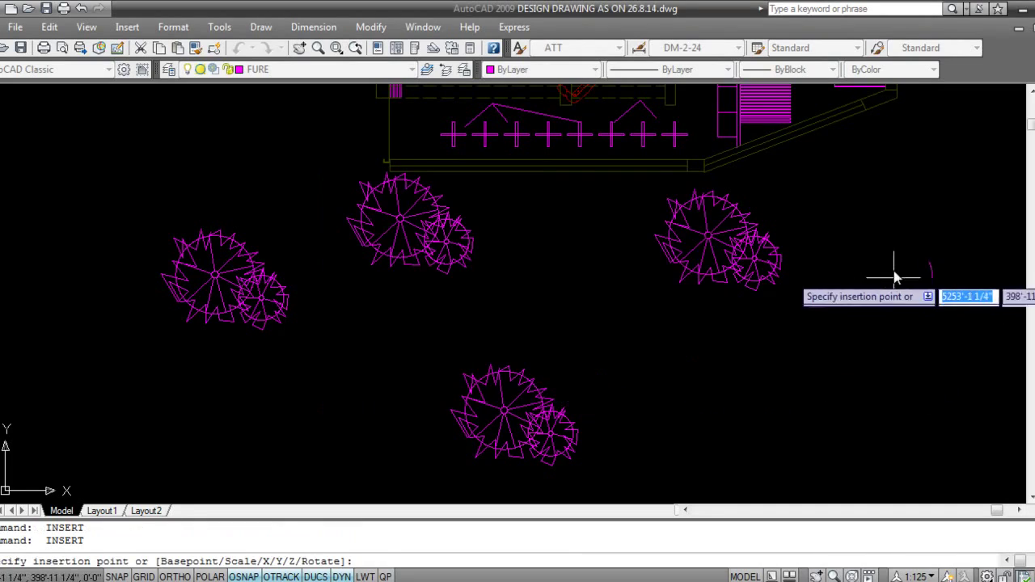
{"action": "left_click", "coordinate": [887, 194]}
{"action": "middle_click_drag", "start_coordinate": [819, 277], "coordinate": [721, 397]}
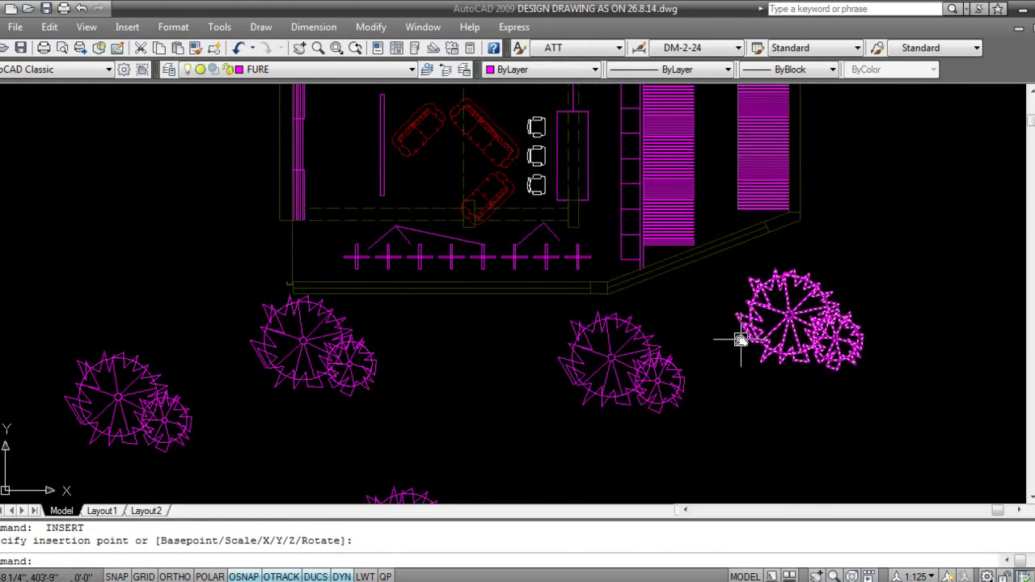
Insert another "Trees outside" block outside the plan's right-hand wall, beside the long hatched strip.
{"action": "key", "text": "Return"}
{"action": "left_click", "coordinate": [540, 391]}
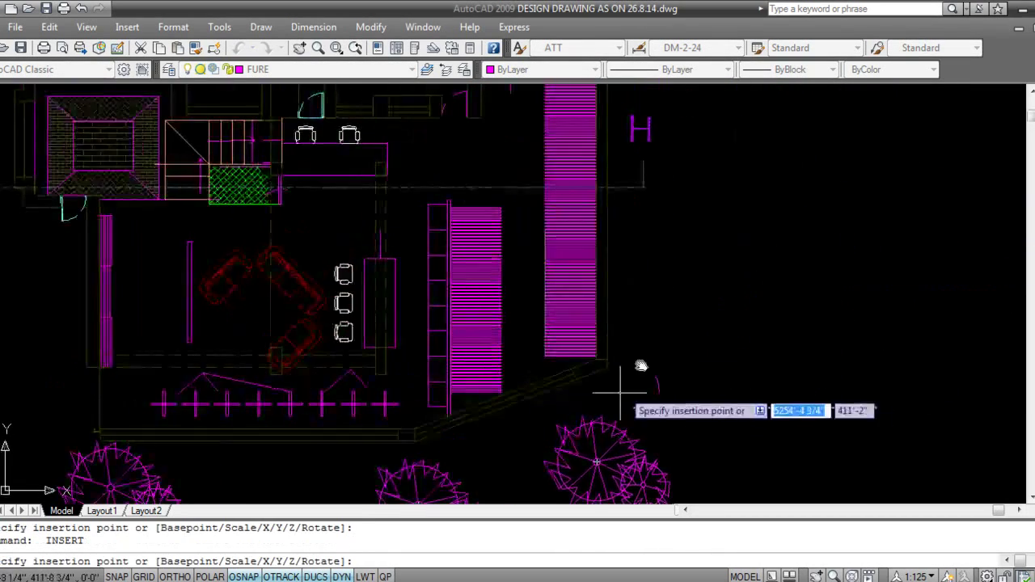
{"action": "left_click", "coordinate": [653, 259]}
Insert another "Trees outside" block outside the plan's left wall, just below the small door.
{"action": "key", "text": "Return"}
{"action": "left_click", "coordinate": [542, 391]}
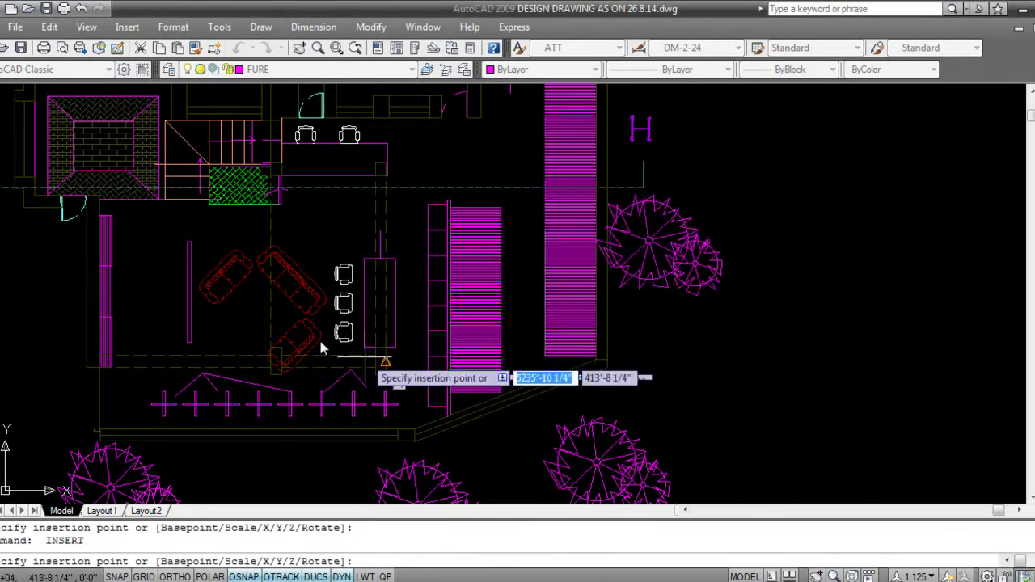
{"action": "middle_click_drag", "start_coordinate": [367, 291], "coordinate": [623, 293]}
{"action": "left_click", "coordinate": [357, 228]}
Erase the two outlying tree blocks, the one farthest below the plan and the one beyond its lower-left corner.
{"action": "middle_click_drag", "start_coordinate": [564, 314], "coordinate": [529, 189]}
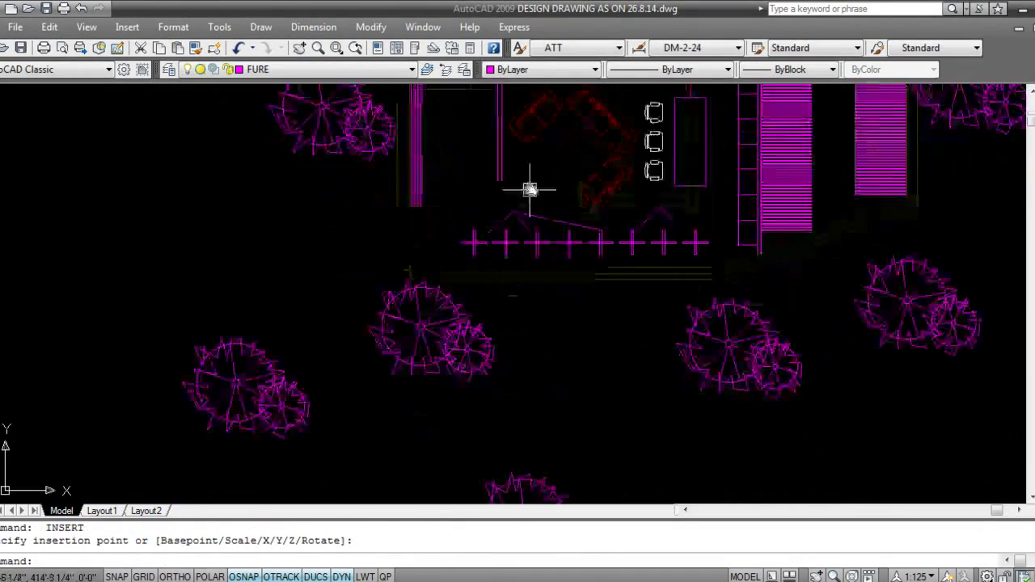
{"action": "scroll", "coordinate": [552, 333], "scroll_direction": "down", "scroll_amount": 1}
{"action": "left_click", "coordinate": [599, 467]}
{"action": "left_click", "coordinate": [527, 424]}
{"action": "key", "text": "Delete"}
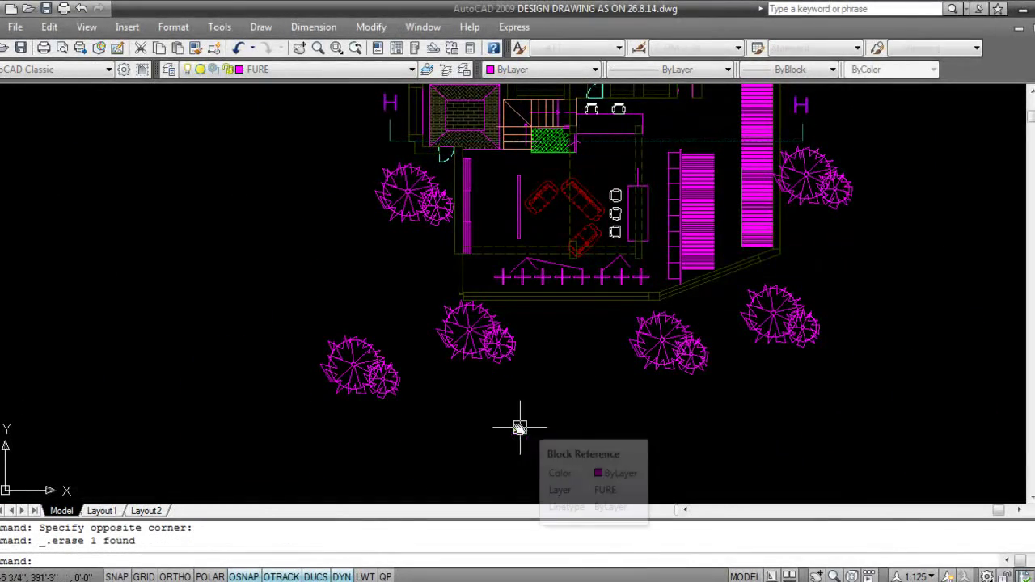
{"action": "left_click", "coordinate": [416, 429]}
{"action": "left_click", "coordinate": [355, 362]}
{"action": "key", "text": "Delete"}
{"action": "scroll", "coordinate": [697, 307], "scroll_direction": "down", "scroll_amount": 1}
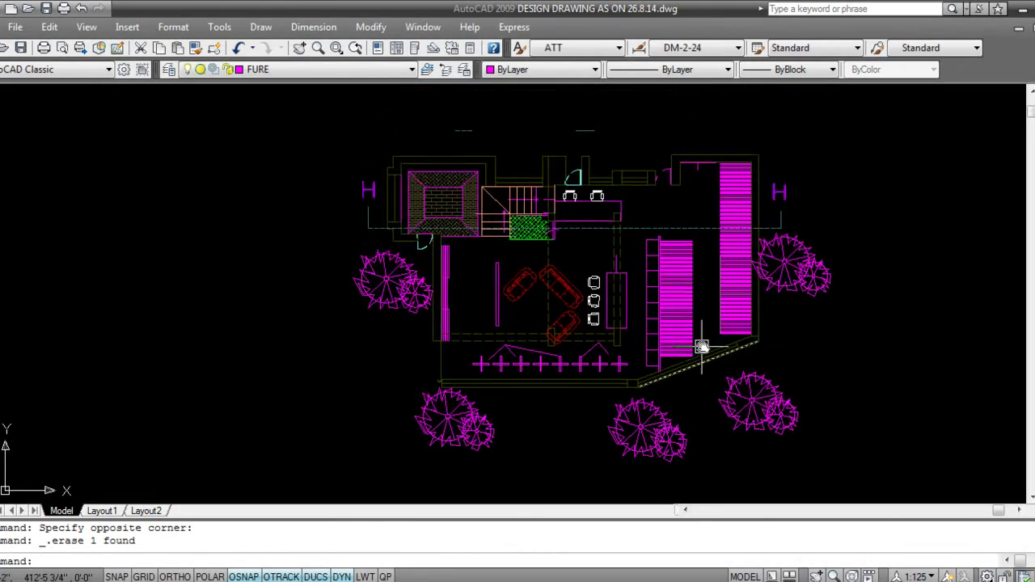
{"action": "scroll", "coordinate": [653, 300], "scroll_direction": "up", "scroll_amount": 3}
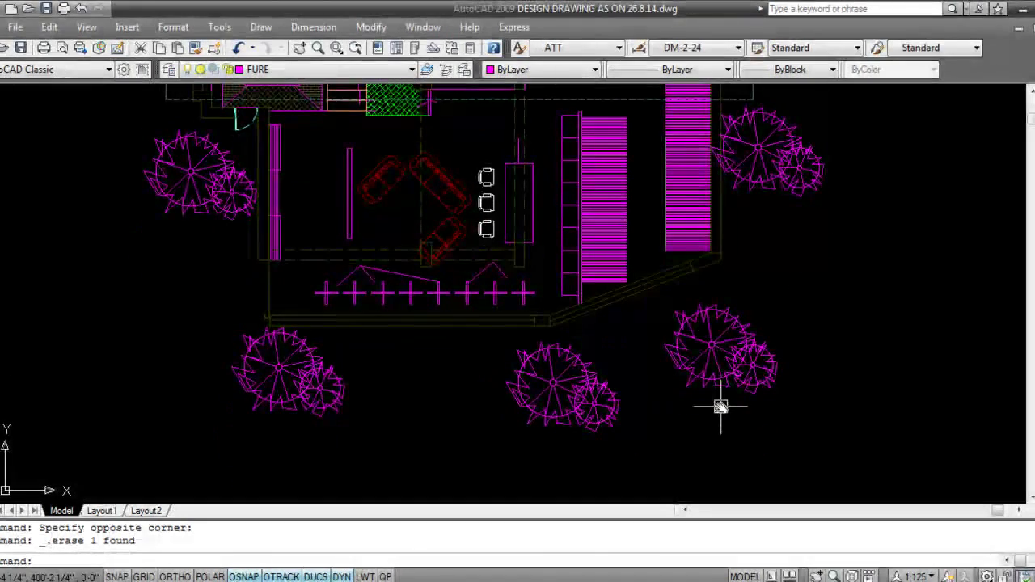
{"action": "scroll", "coordinate": [353, 358], "scroll_direction": "up", "scroll_amount": 1}
{"action": "middle_click_drag", "start_coordinate": [407, 388], "coordinate": [391, 396]}
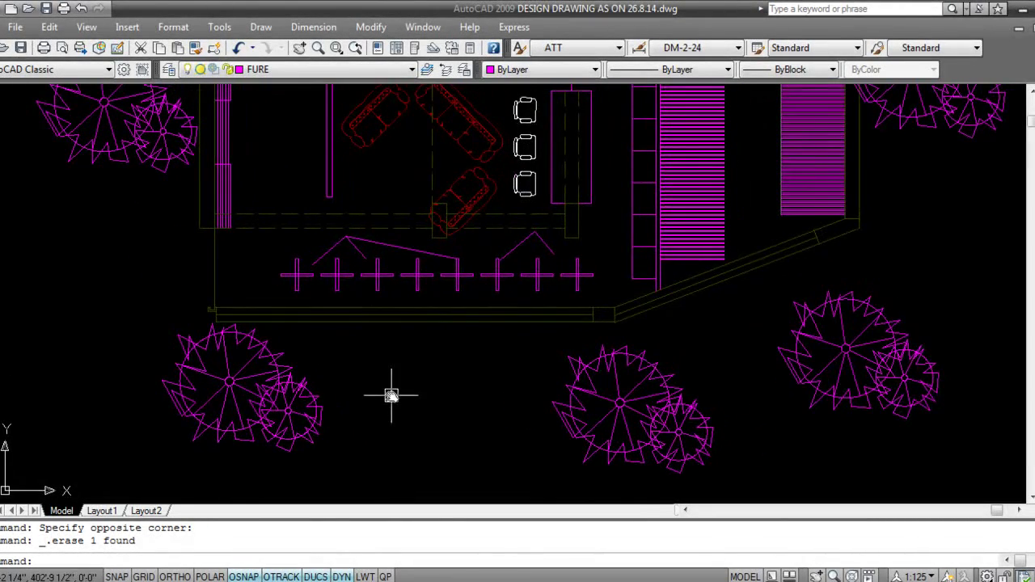
{"action": "middle_click_drag", "start_coordinate": [517, 347], "coordinate": [485, 335]}
{"action": "middle_click_drag", "start_coordinate": [597, 330], "coordinate": [568, 333]}
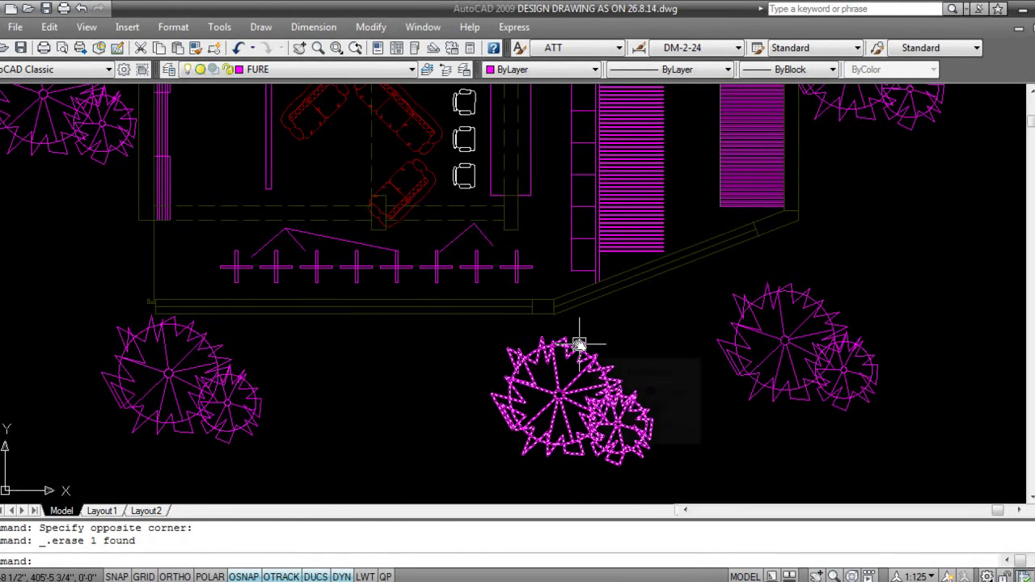